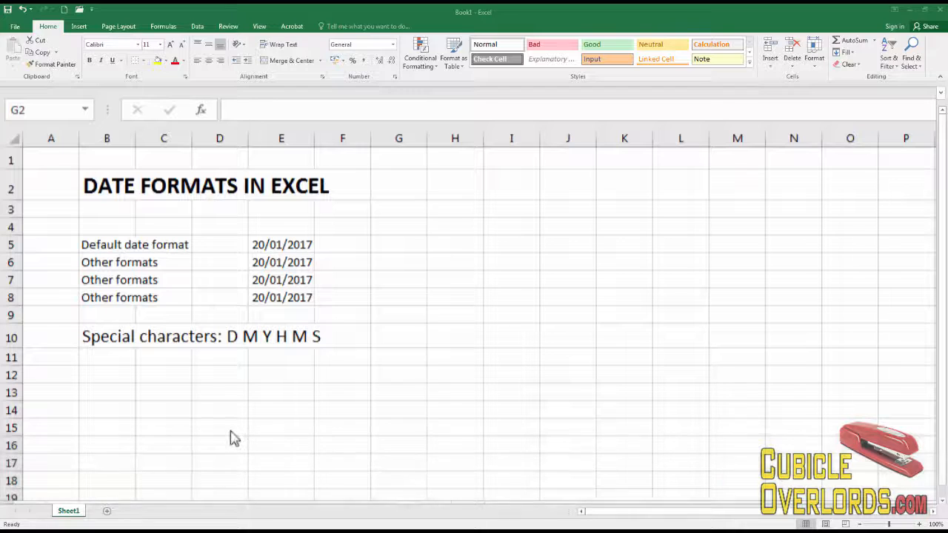
pyautogui.click(274, 256)
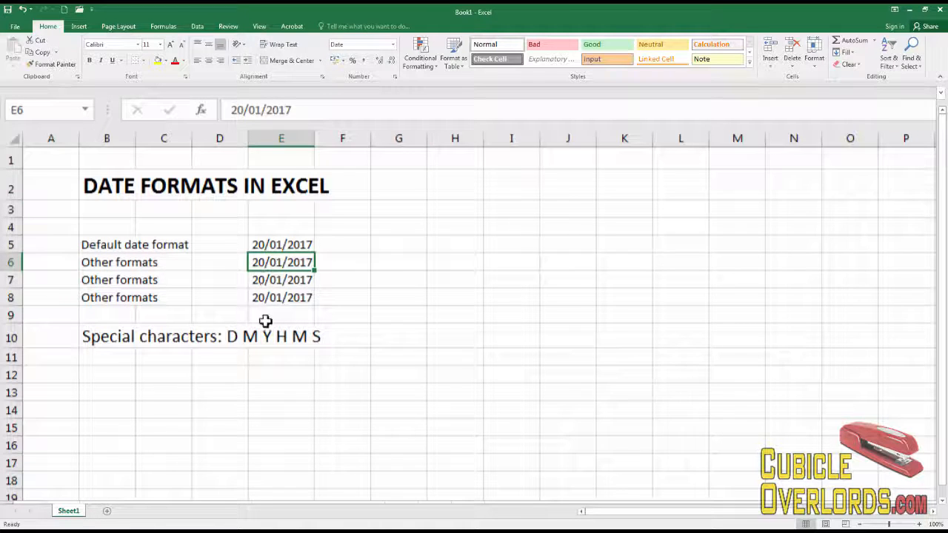
pyautogui.click(289, 248)
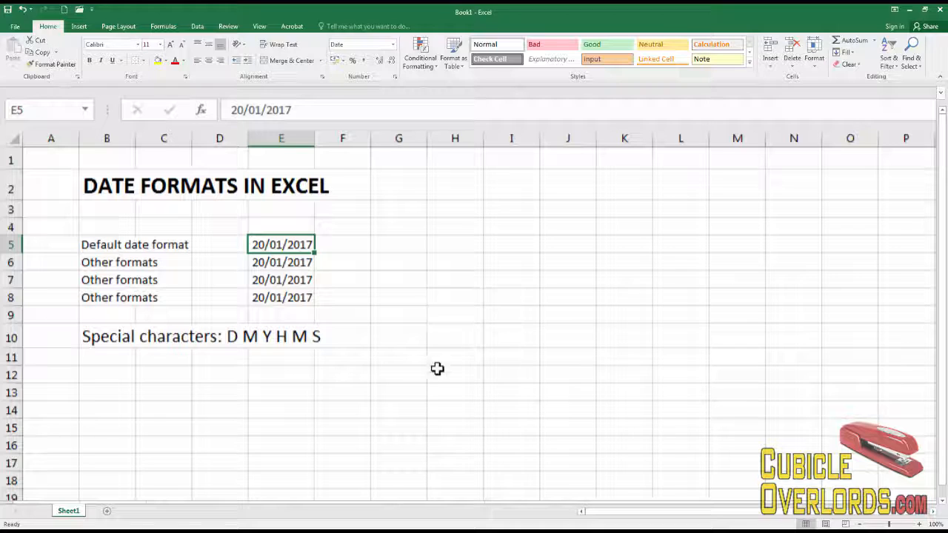
pyautogui.click(412, 389)
pyautogui.click(569, 321)
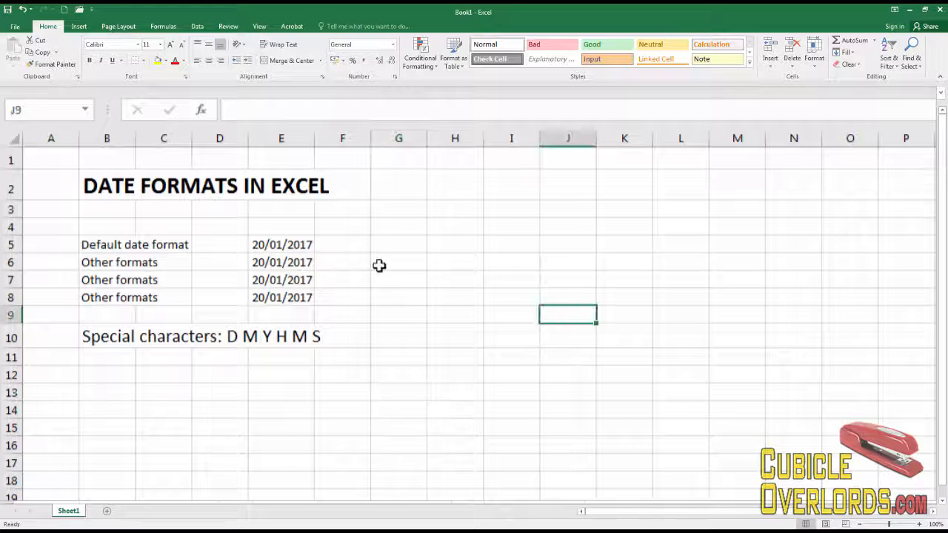
pyautogui.click(290, 246)
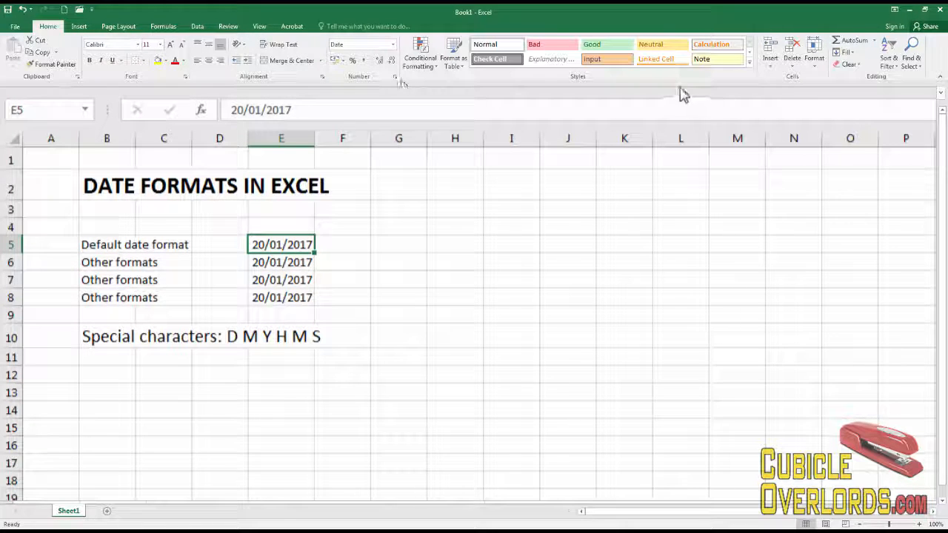
pyautogui.click(393, 46)
pyautogui.click(393, 46)
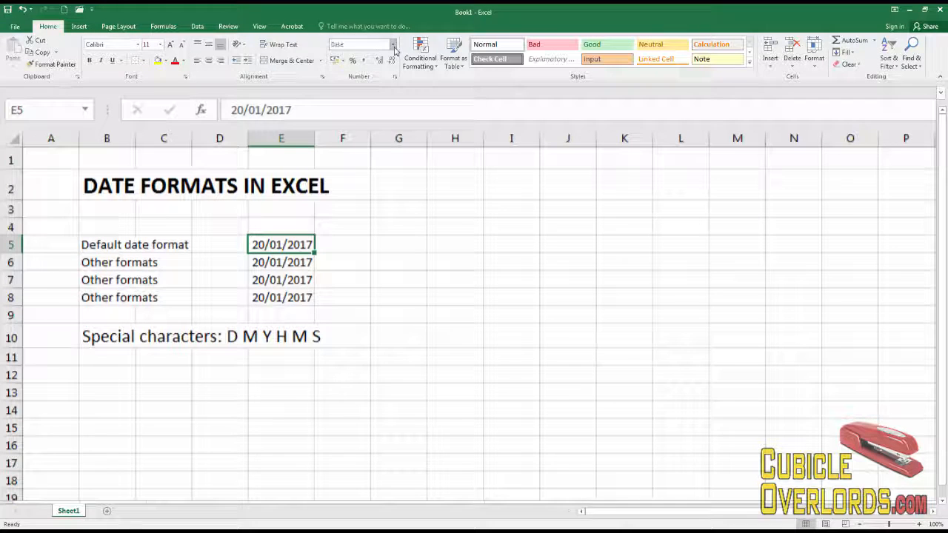
pyautogui.click(624, 315)
pyautogui.click(275, 245)
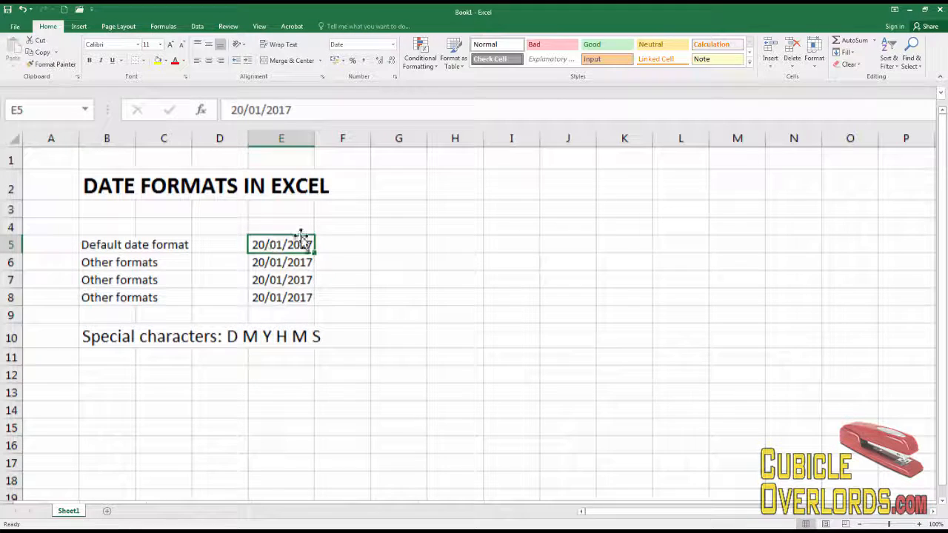
pyautogui.click(291, 261)
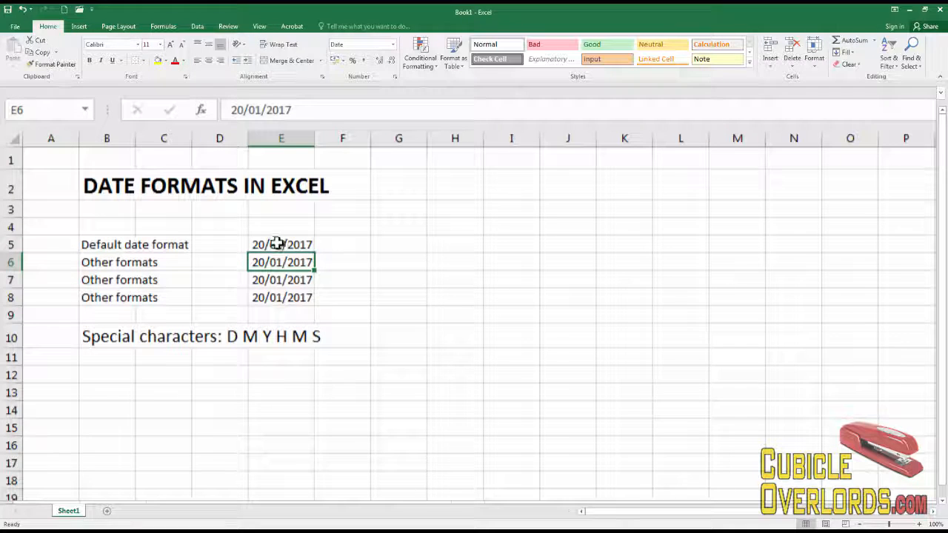
pyautogui.click(276, 243)
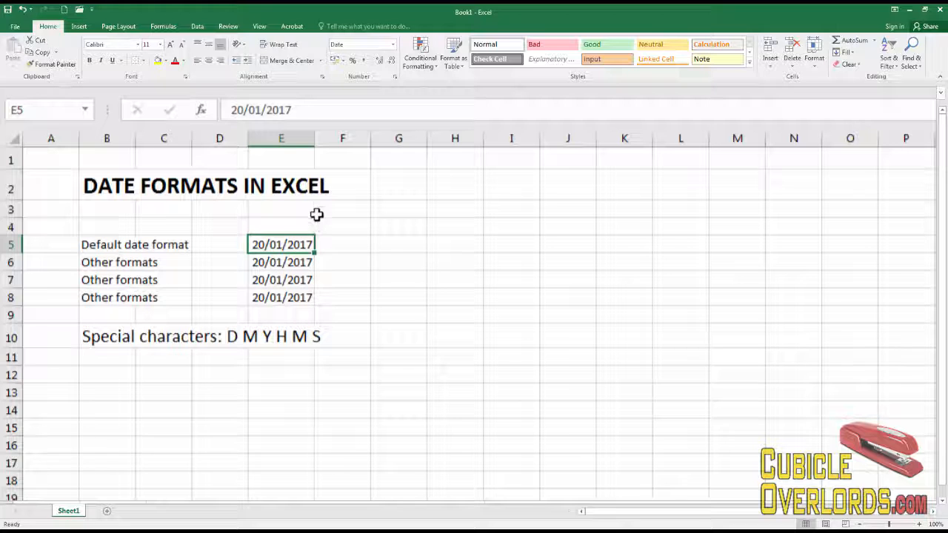
pyautogui.click(348, 258)
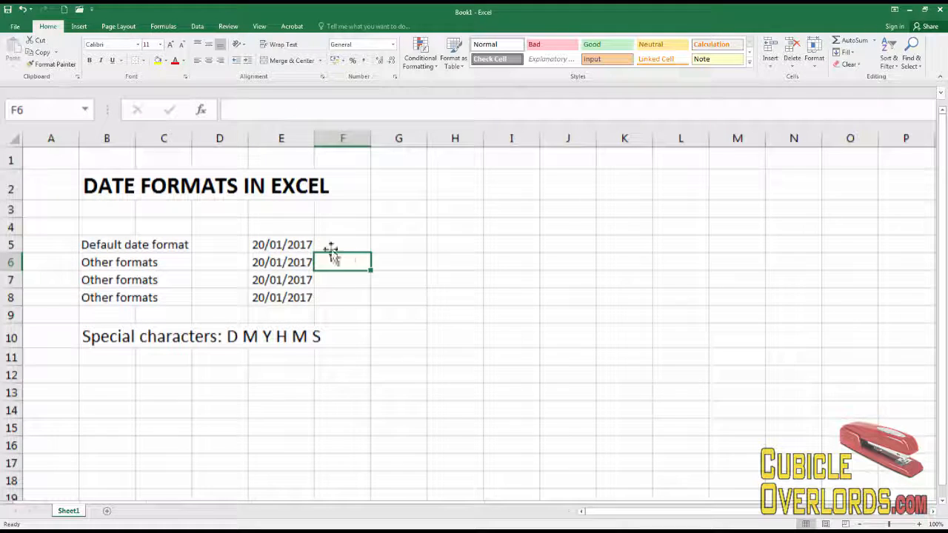
pyautogui.click(310, 248)
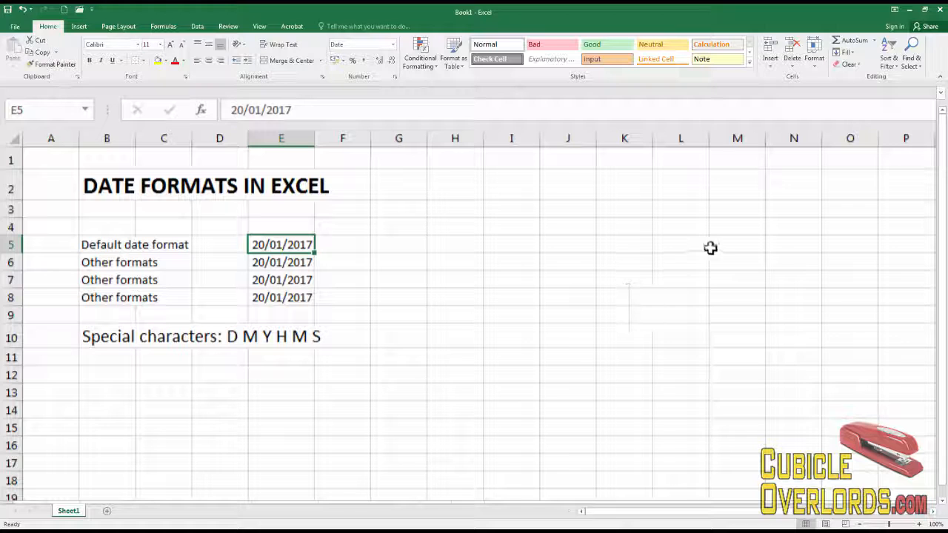
# Format the date in cell E6 with the two-digit-year date type 14/03/12.
pyautogui.click(308, 262)
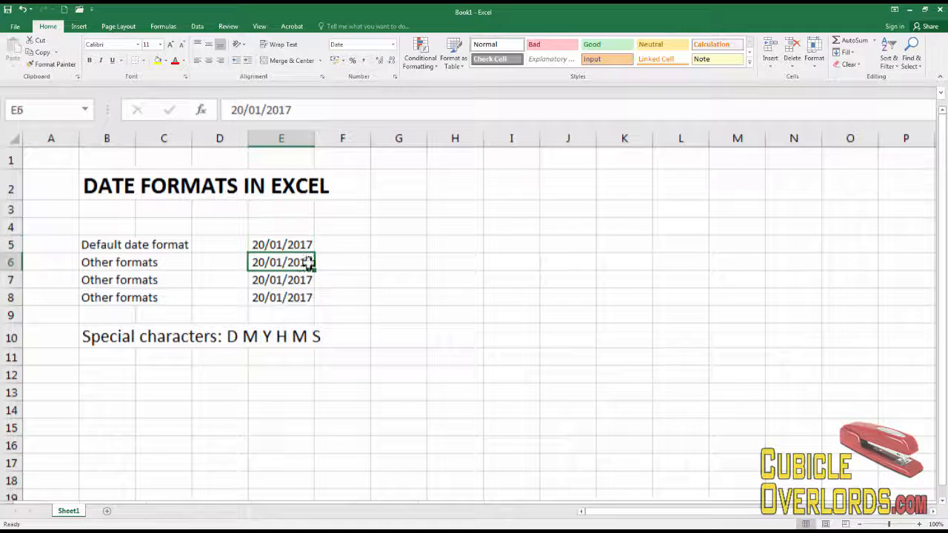
pyautogui.click(396, 78)
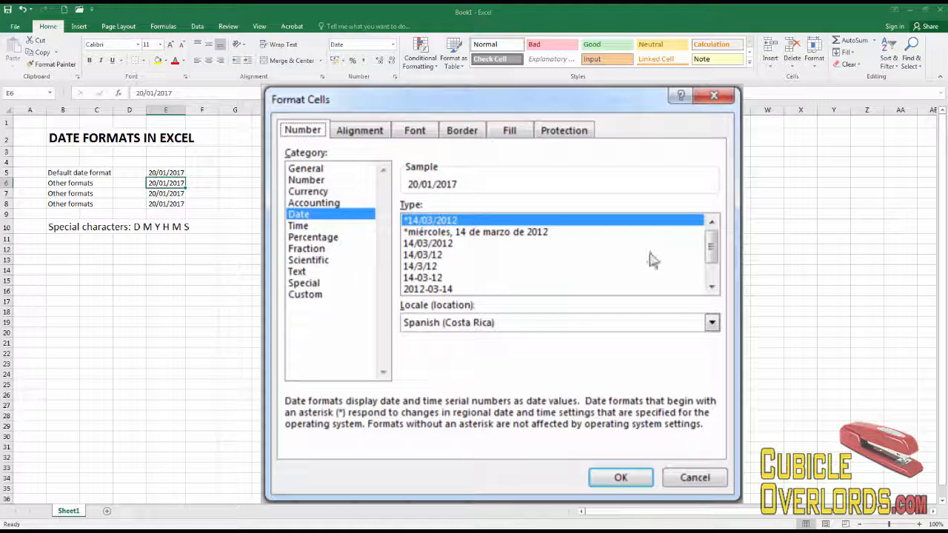
pyautogui.click(427, 255)
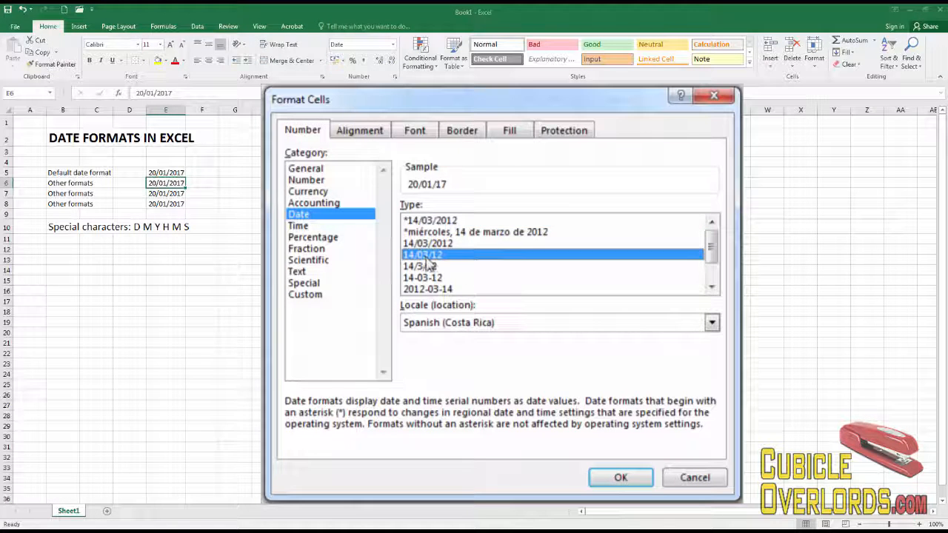
pyautogui.click(606, 477)
# Format the date in cell E7 with the year-first date type 2012-03-14.
pyautogui.press('Down')
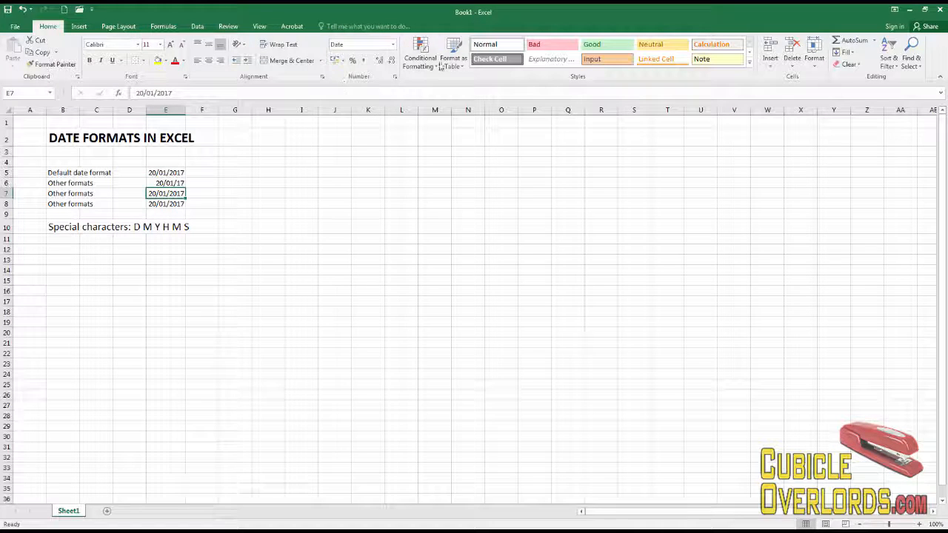
pyautogui.click(397, 78)
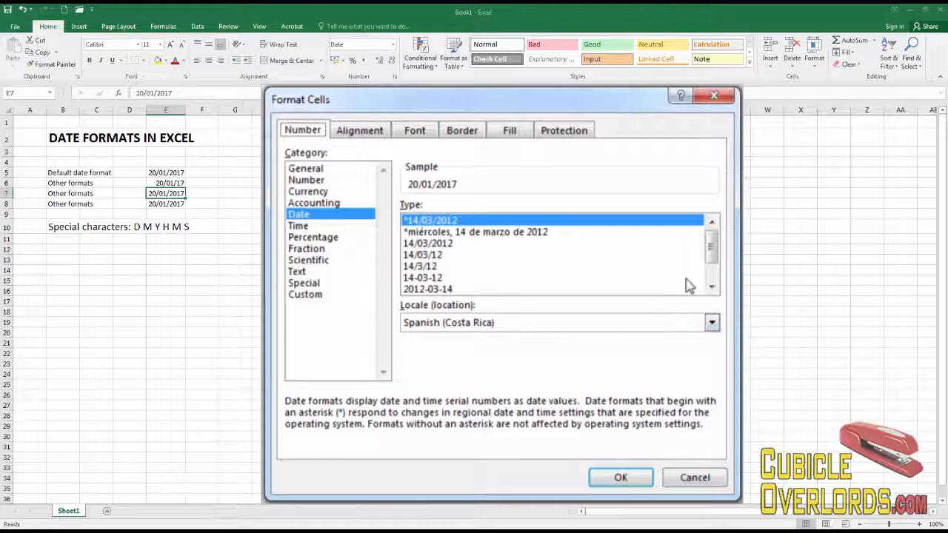
pyautogui.click(425, 290)
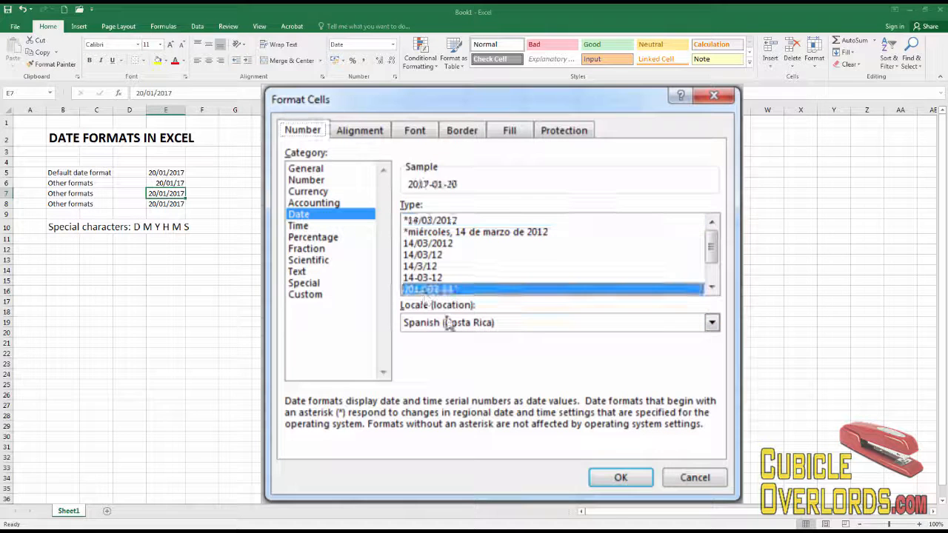
pyautogui.click(633, 480)
# Format the date in cell E8 with the long Spanish date type "14 de marzo de 2012".
pyautogui.click(163, 206)
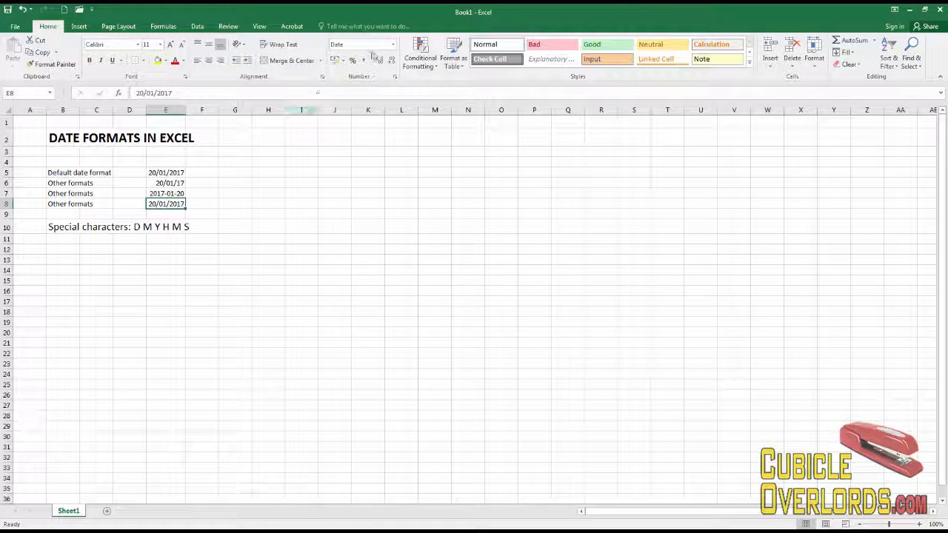
pyautogui.click(396, 78)
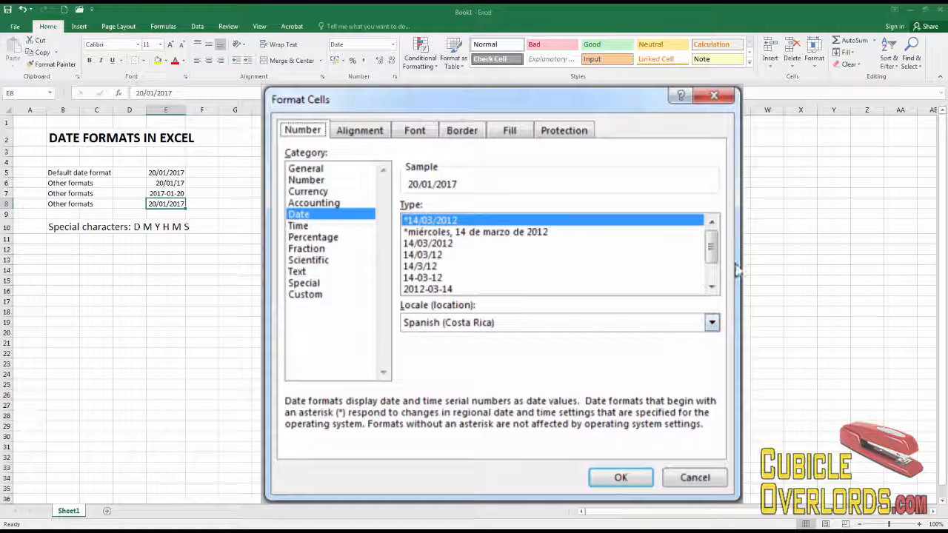
pyautogui.scroll(-1, 717, 278)
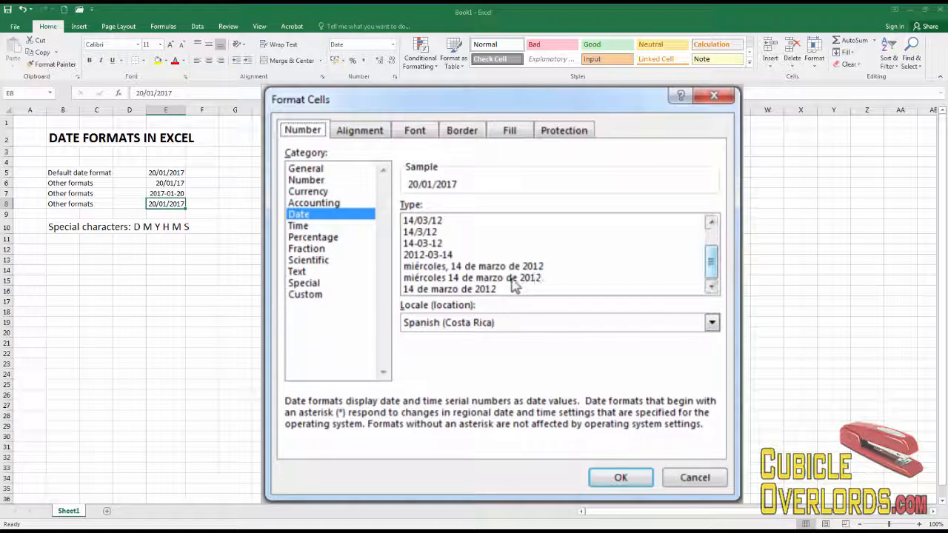
pyautogui.click(485, 290)
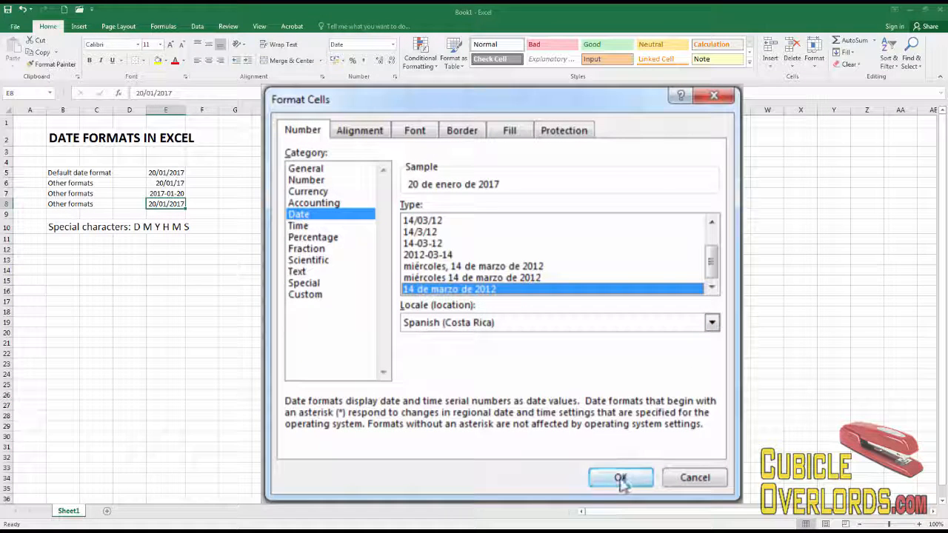
pyautogui.click(620, 477)
pyautogui.click(265, 197)
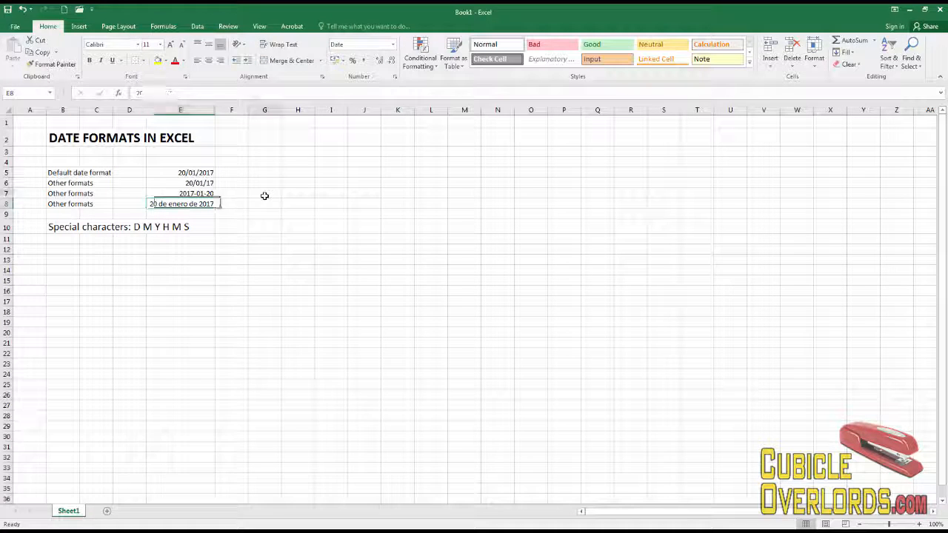
pyautogui.click(191, 205)
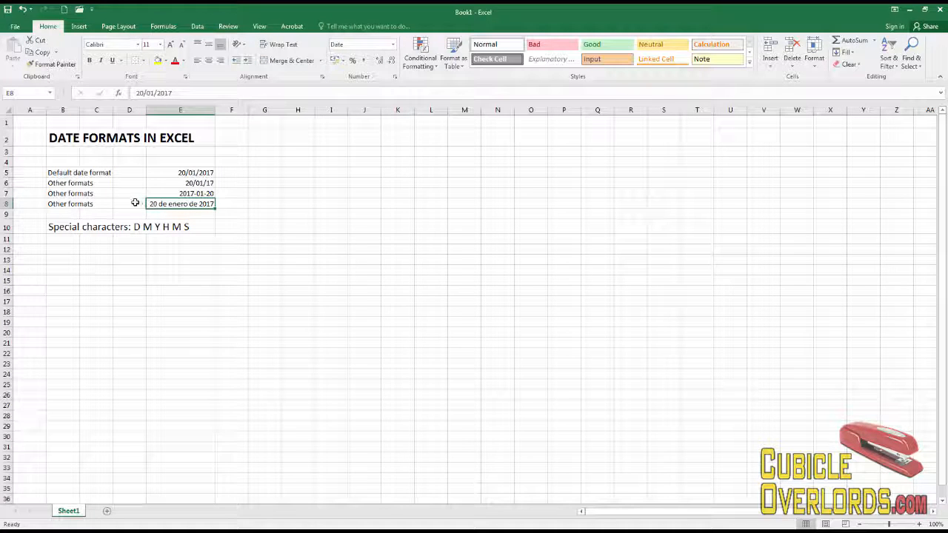
pyautogui.click(353, 223)
pyautogui.click(310, 202)
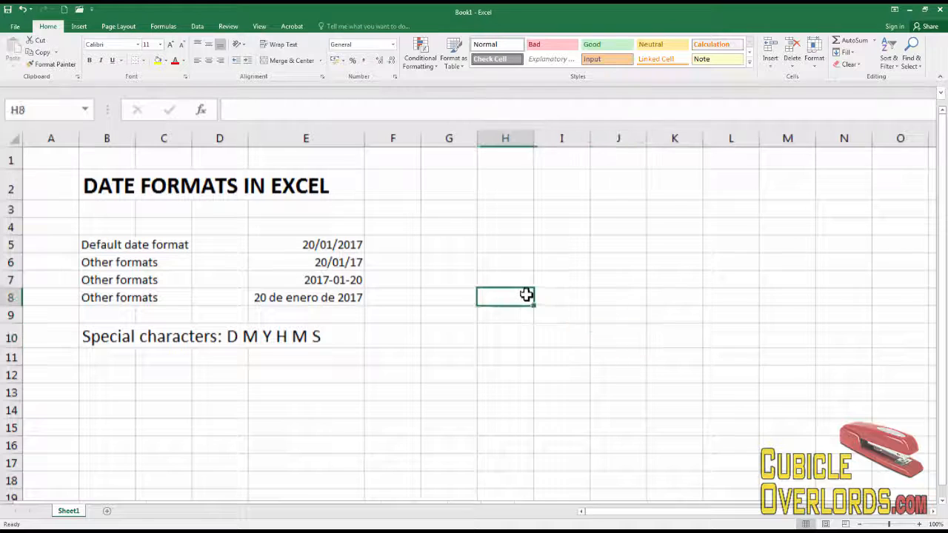
pyautogui.click(126, 374)
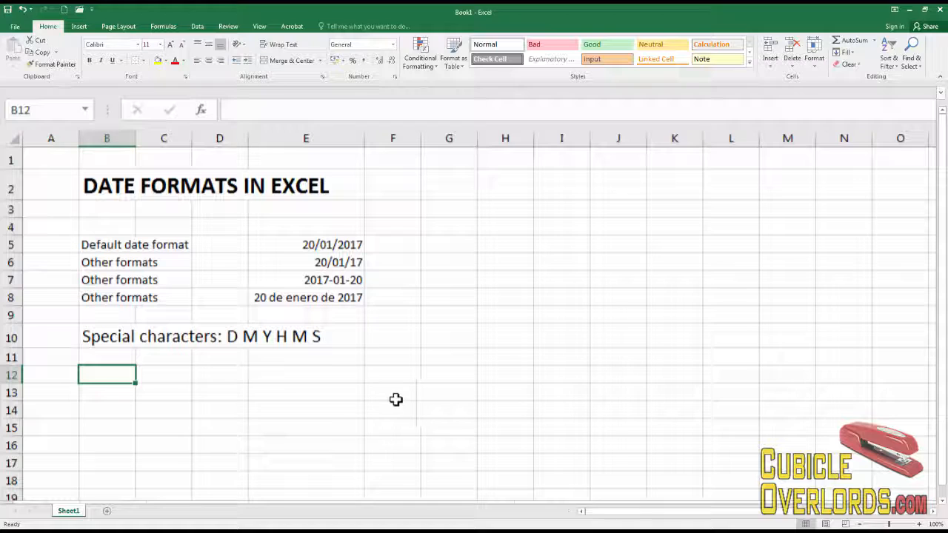
pyautogui.click(111, 338)
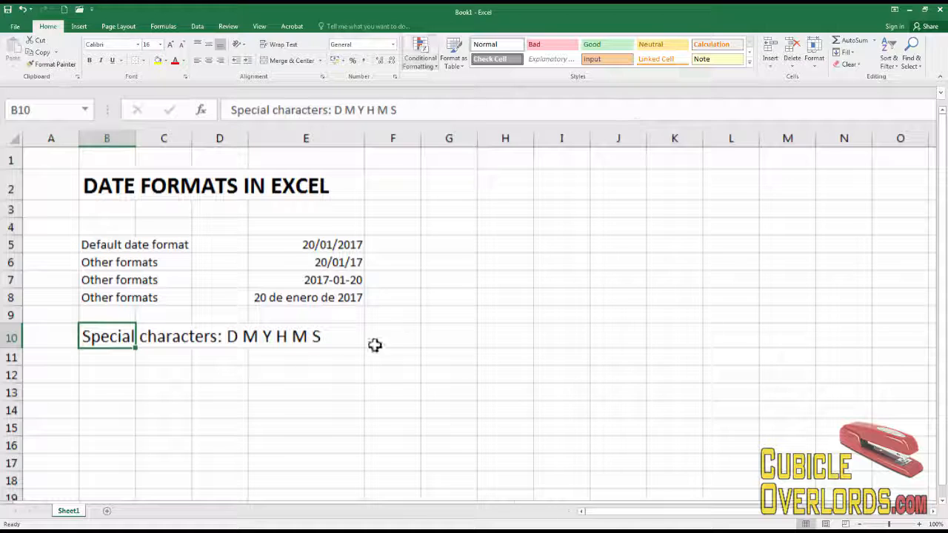
pyautogui.click(409, 372)
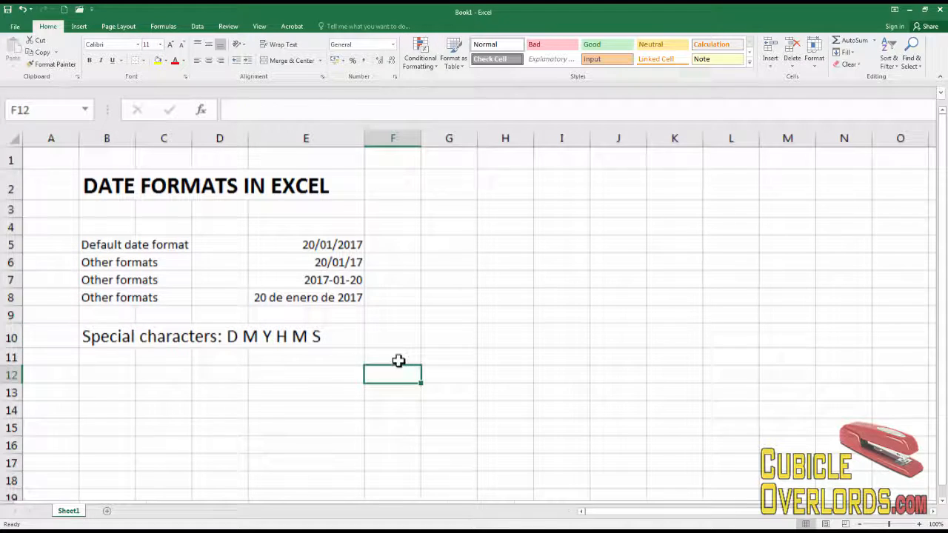
# Copy the date from cell E7 into cell E12.
pyautogui.click(314, 287)
pyautogui.hotkey('ctrl', 'c')
pyautogui.click(320, 378)
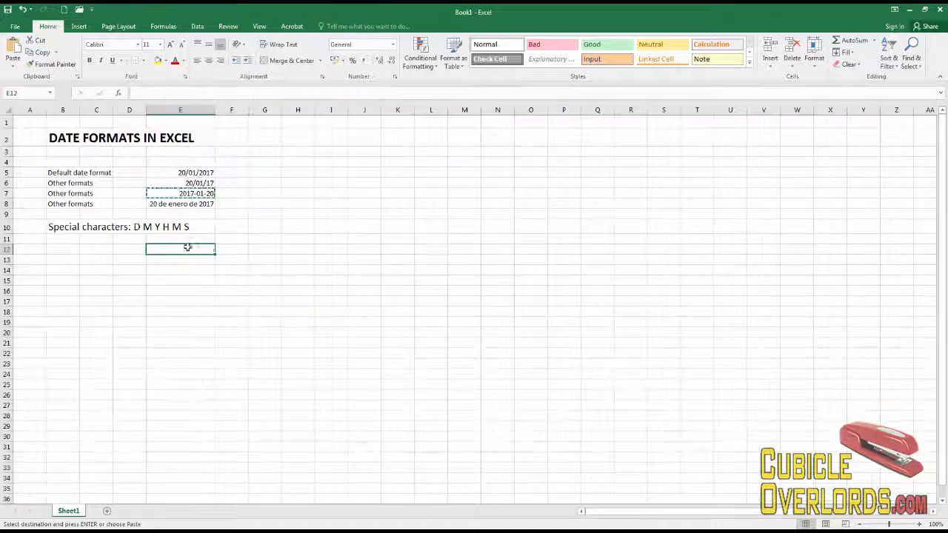
pyautogui.hotkey('ctrl', 'v')
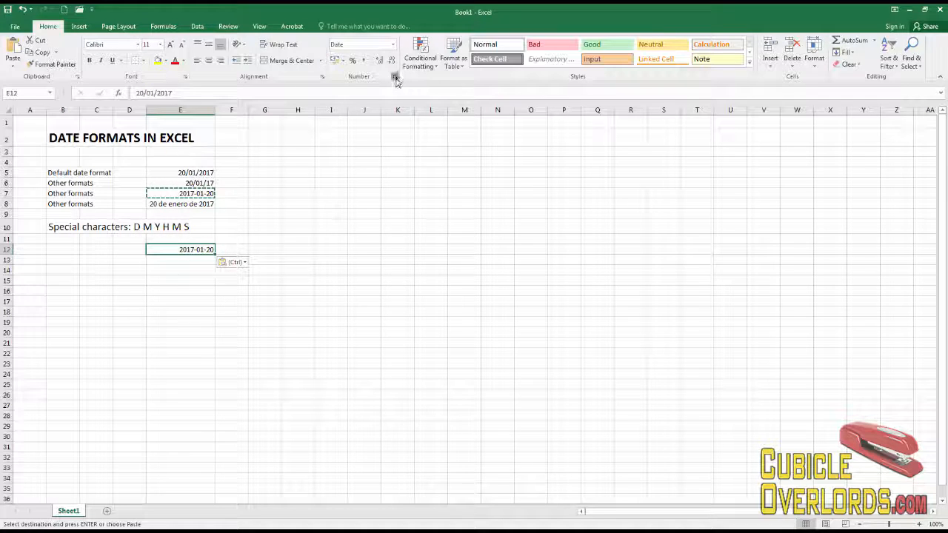
# Format the date in cell E12 with the custom format code mm-dd-yyyy.
pyautogui.hotkey('ctrl', '1')
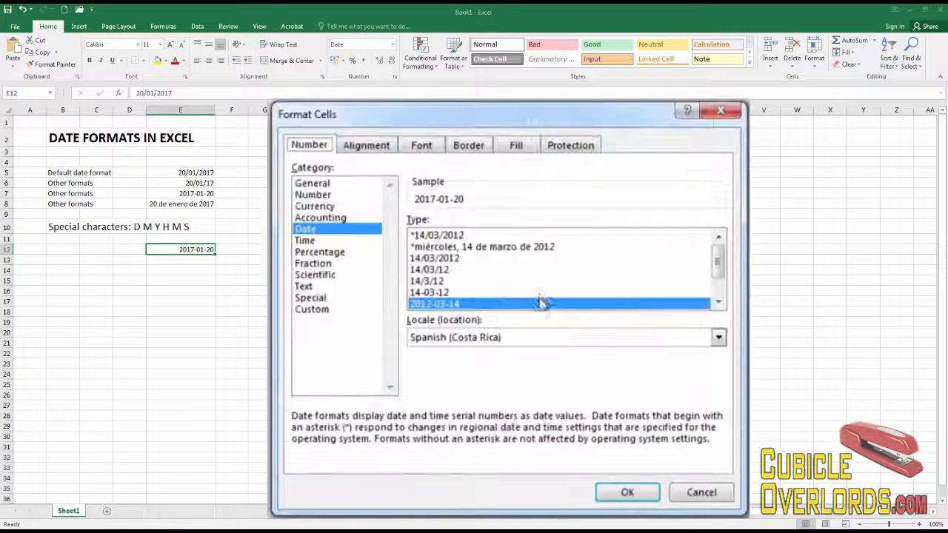
pyautogui.click(325, 314)
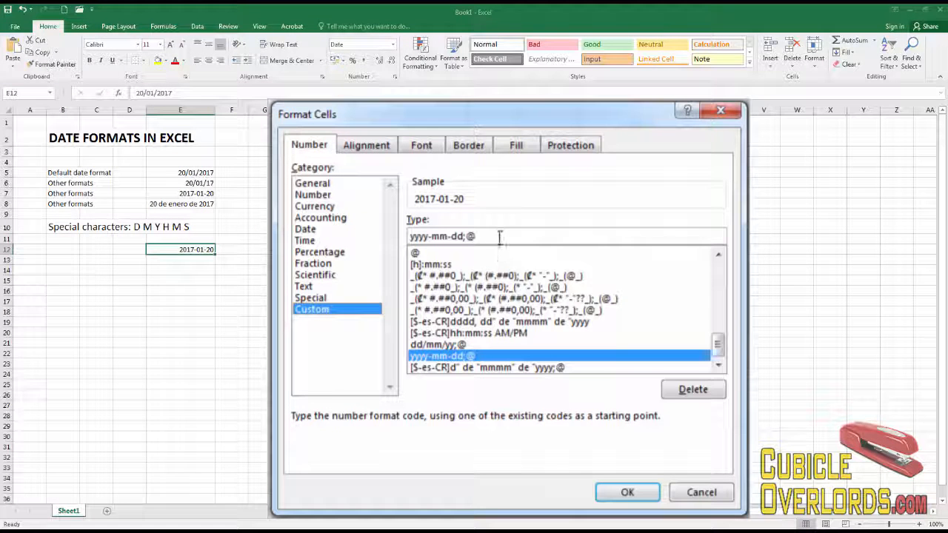
pyautogui.moveTo(500, 236); pyautogui.dragTo(368, 236)
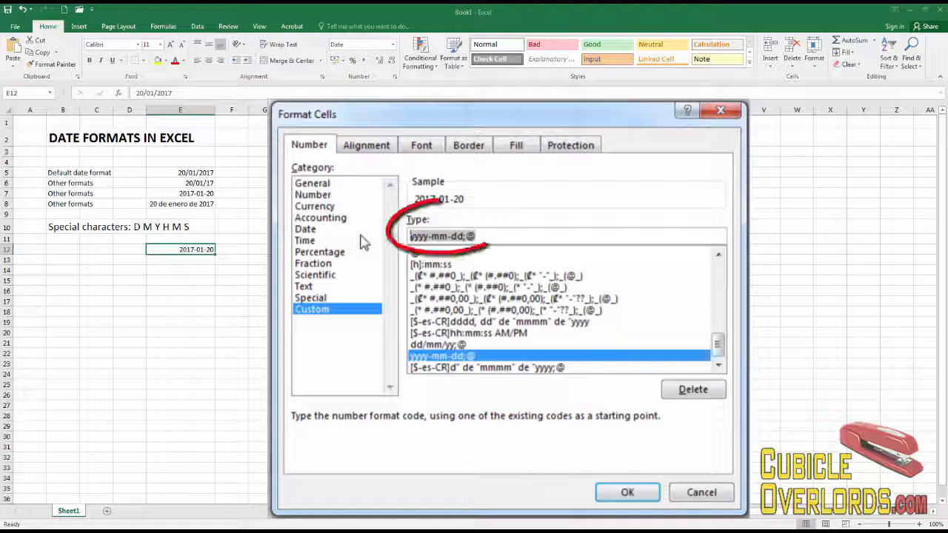
pyautogui.press('BackSpace')
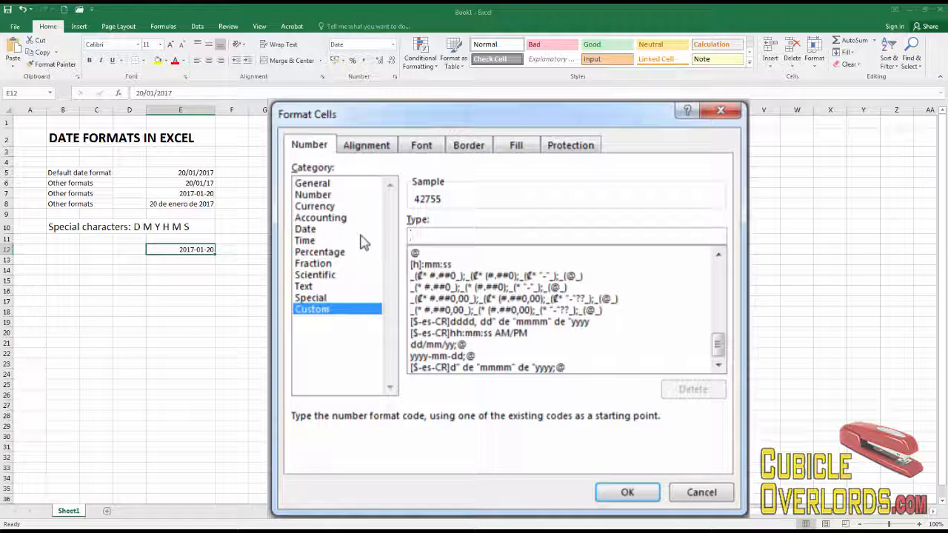
pyautogui.write('mm-')
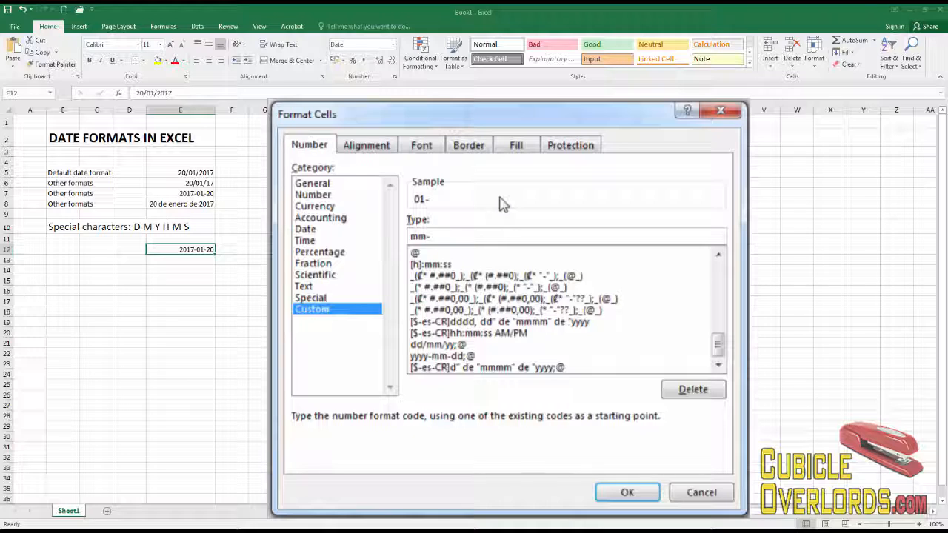
pyautogui.write('dd-')
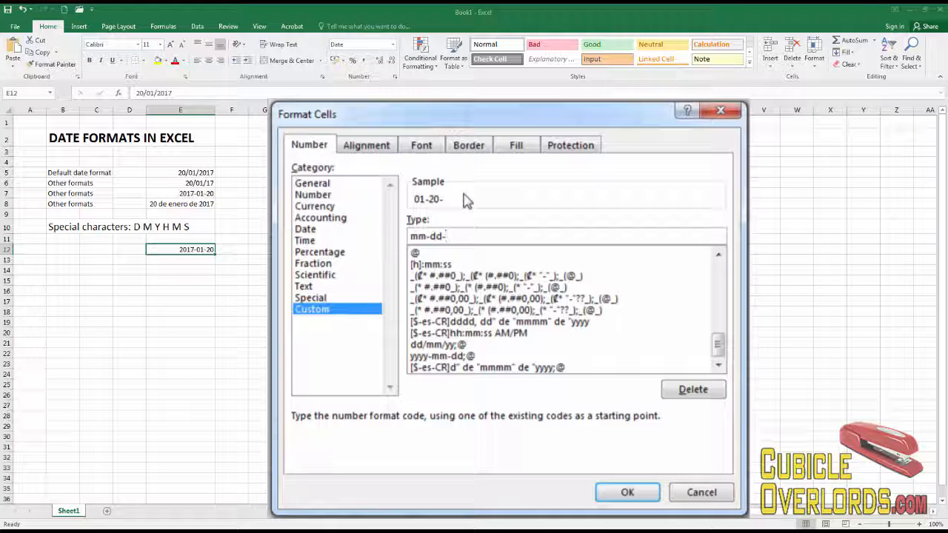
pyautogui.write('y')
pyautogui.write('yyy')
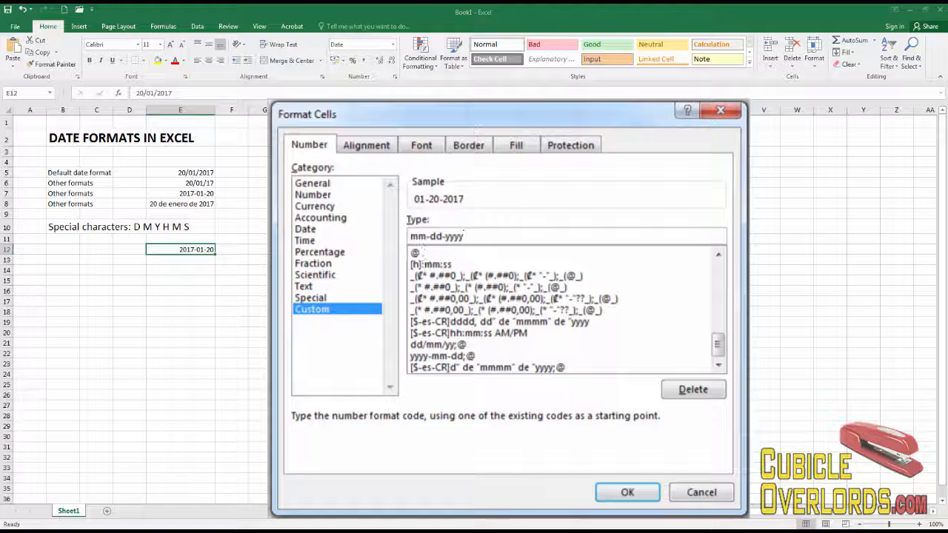
pyautogui.click(625, 493)
pyautogui.click(211, 301)
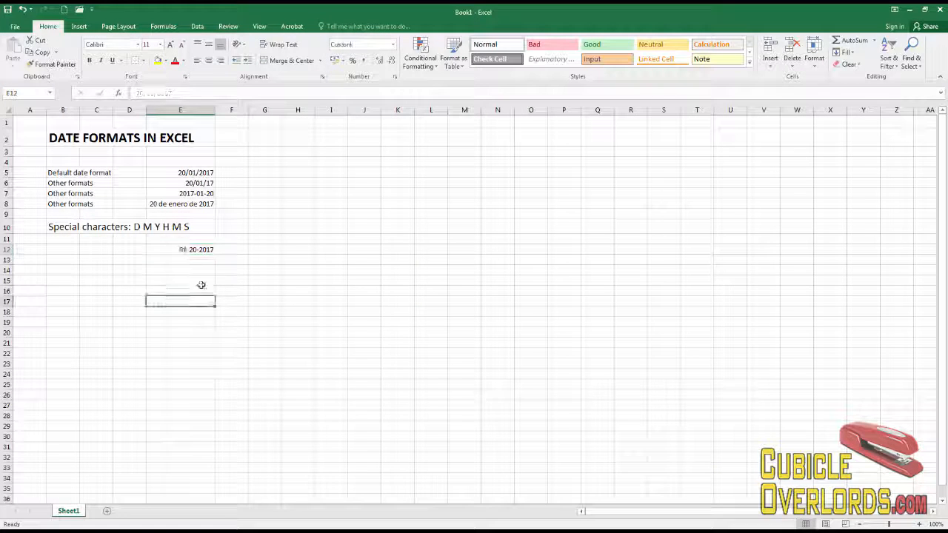
# Add hours and minutes to cell E12's custom format, making the code mm-dd-yyyy hh:mm.
pyautogui.click(192, 247)
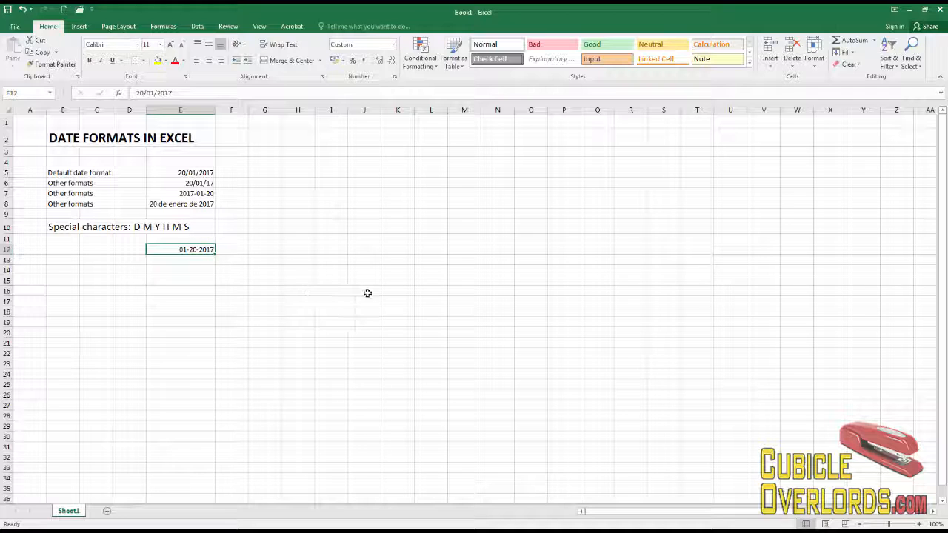
pyautogui.click(395, 76)
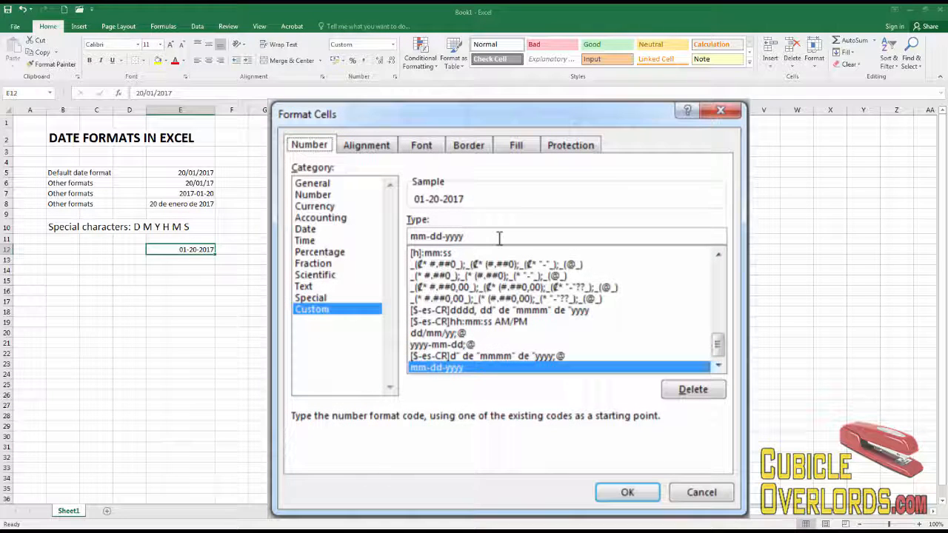
pyautogui.click(500, 238)
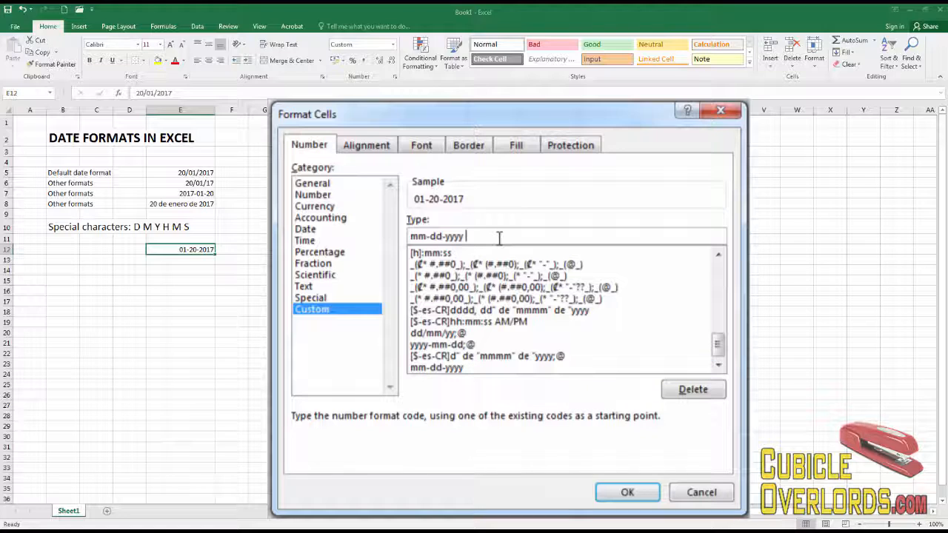
pyautogui.write('hh:mm')
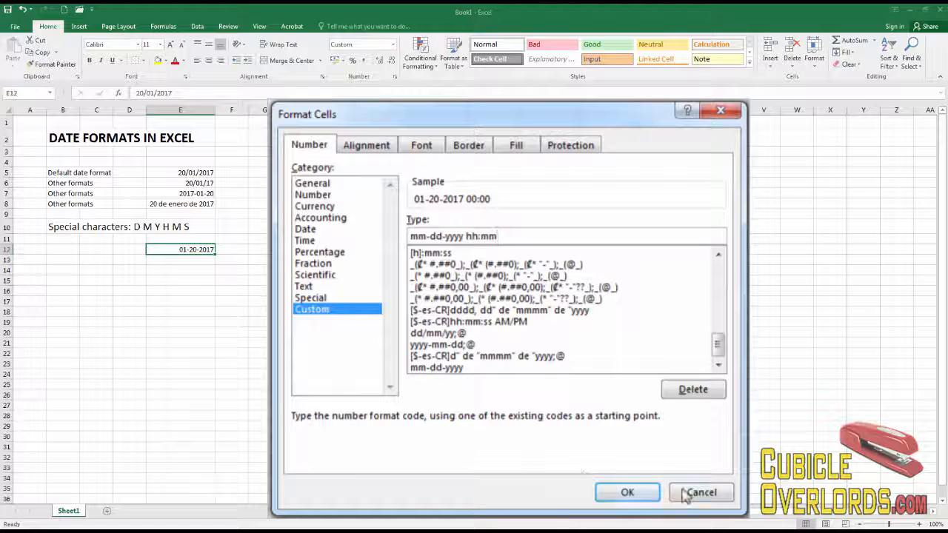
pyautogui.click(626, 493)
pyautogui.click(197, 263)
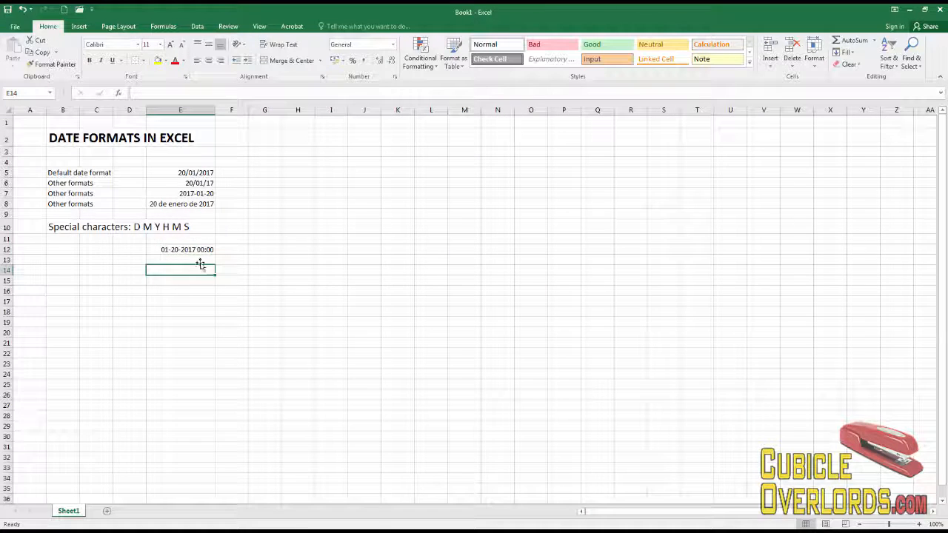
# Replace the time portion of the value in cell E12 with 17:00, keeping the date.
pyautogui.click(201, 251)
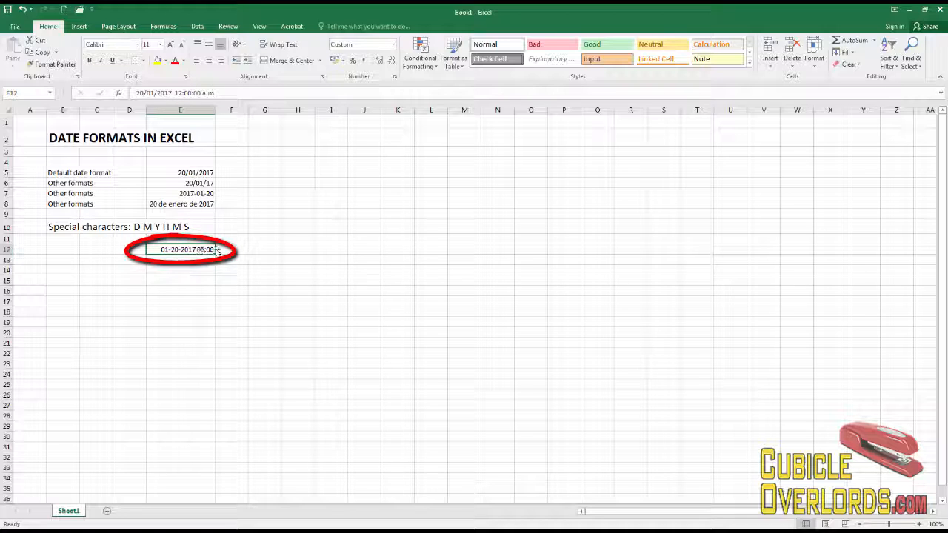
pyautogui.click(242, 94)
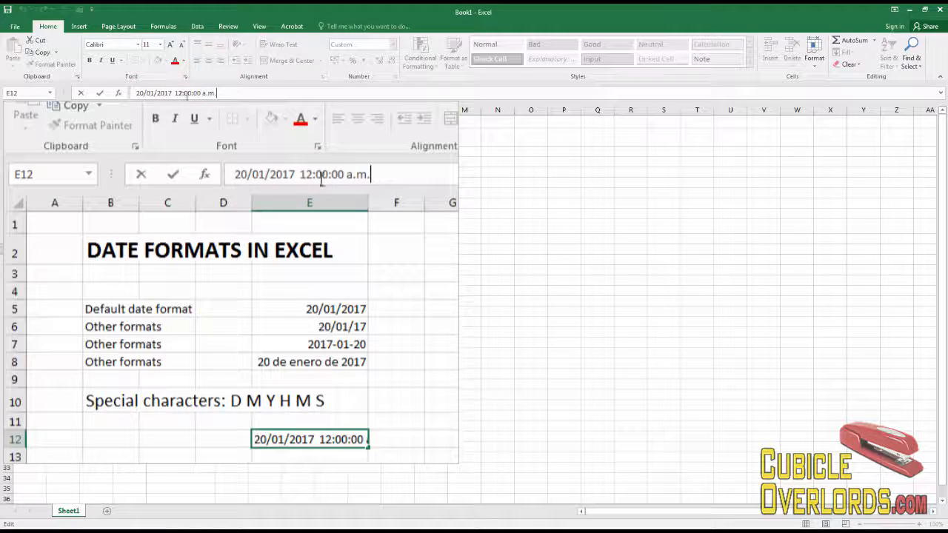
pyautogui.moveTo(175, 93); pyautogui.dragTo(259, 98)
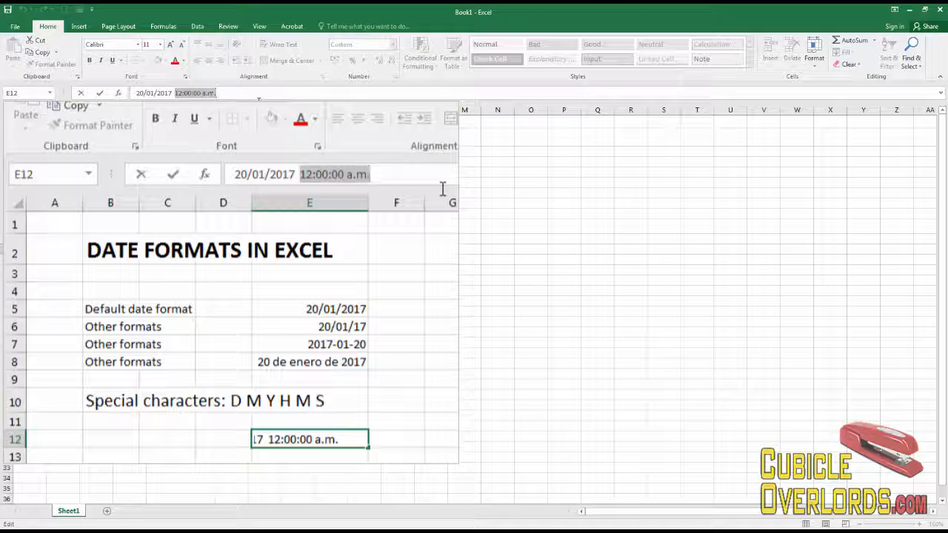
pyautogui.write('17:')
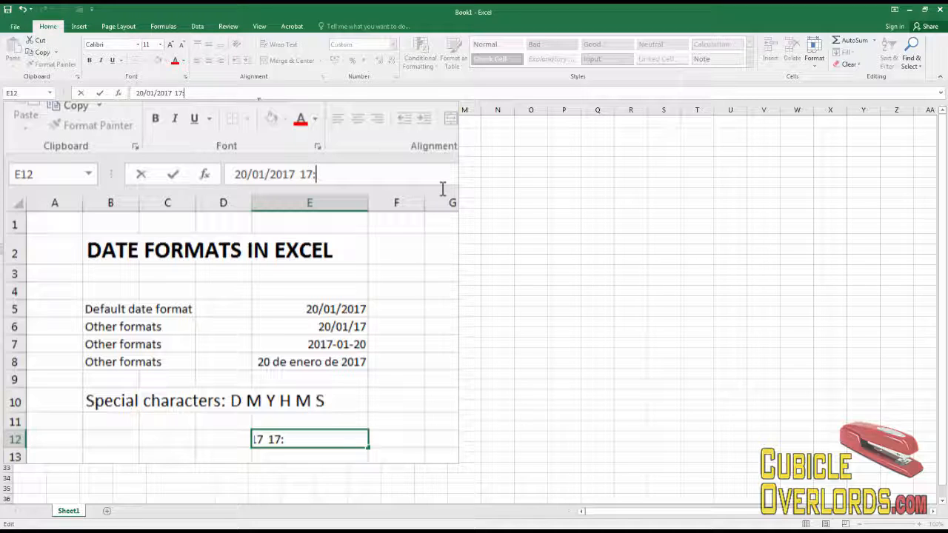
pyautogui.write('00')
pyautogui.press('Return')
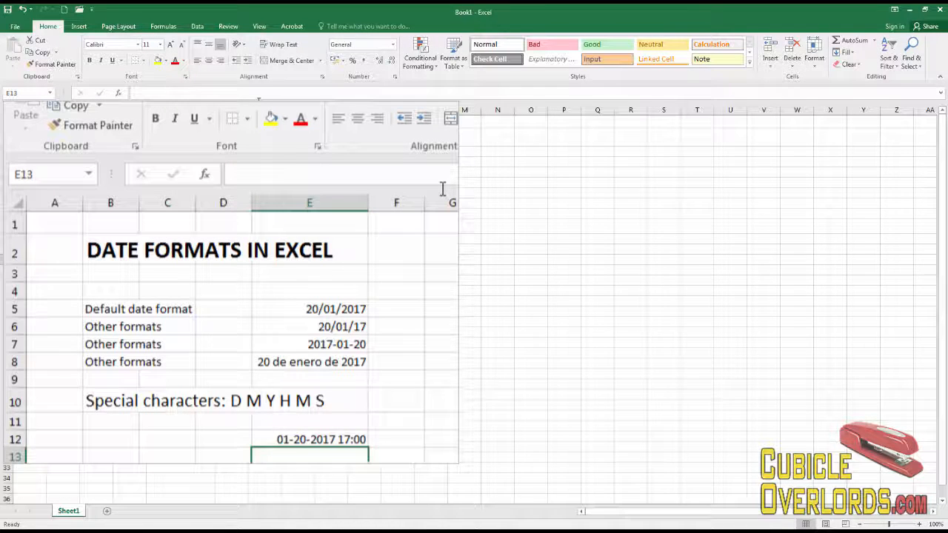
# Extend cell E12's custom format code with a 12-hour marker to mm-dd-yyyy hh:mm AM/PM.
pyautogui.press('Up')
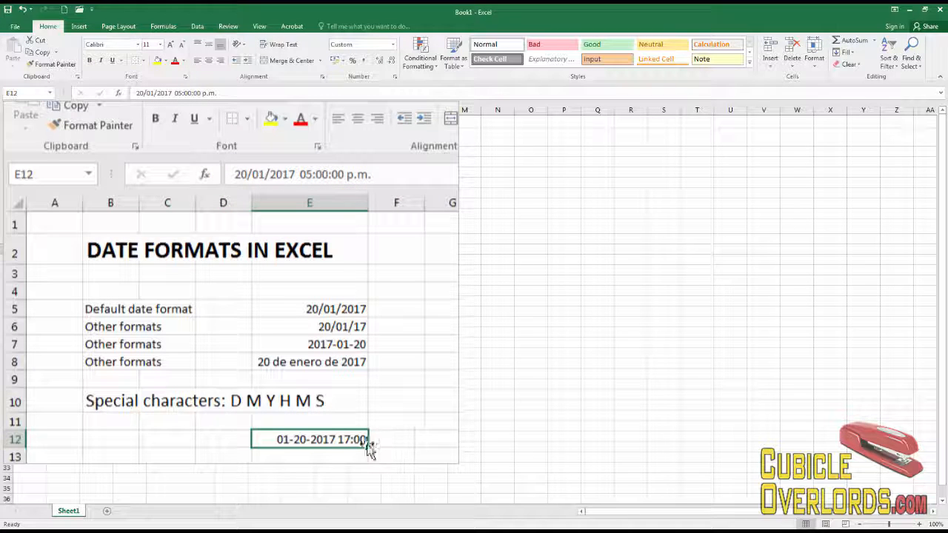
pyautogui.hotkey('ctrl', '1')
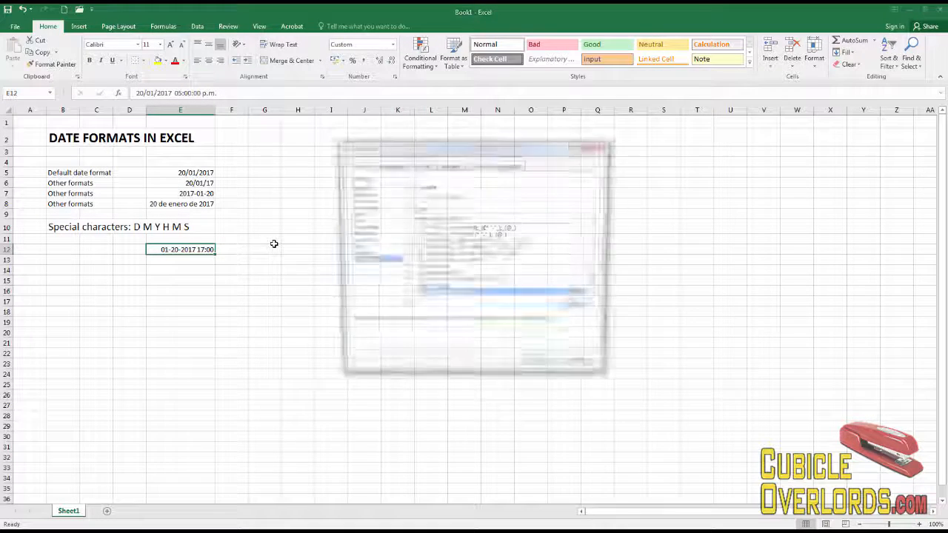
pyautogui.click(527, 236)
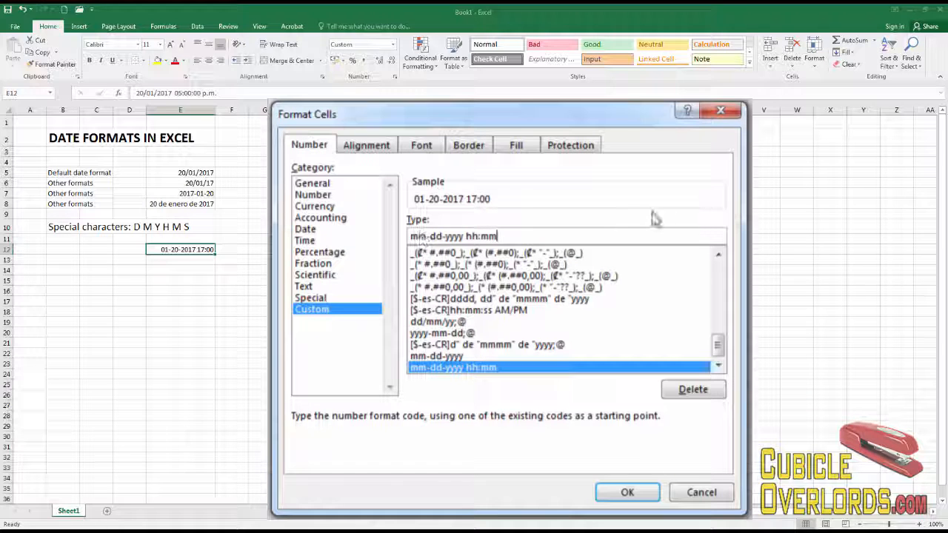
pyautogui.click(506, 312)
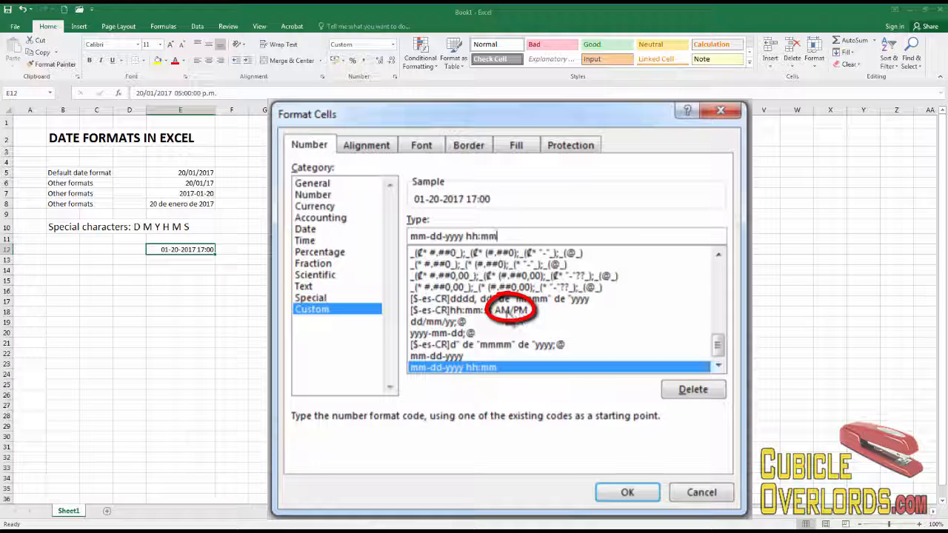
pyautogui.click(532, 237)
pyautogui.write('AM')
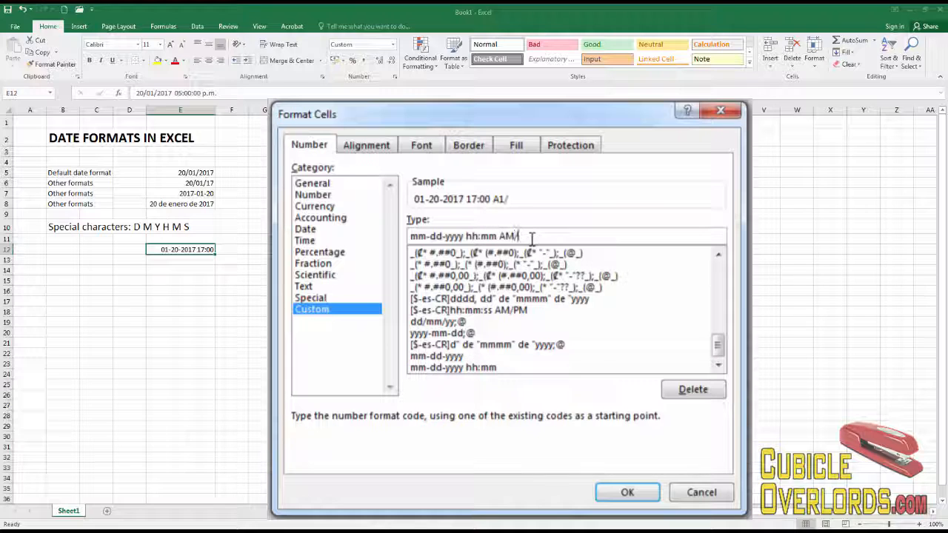
pyautogui.write('/PM')
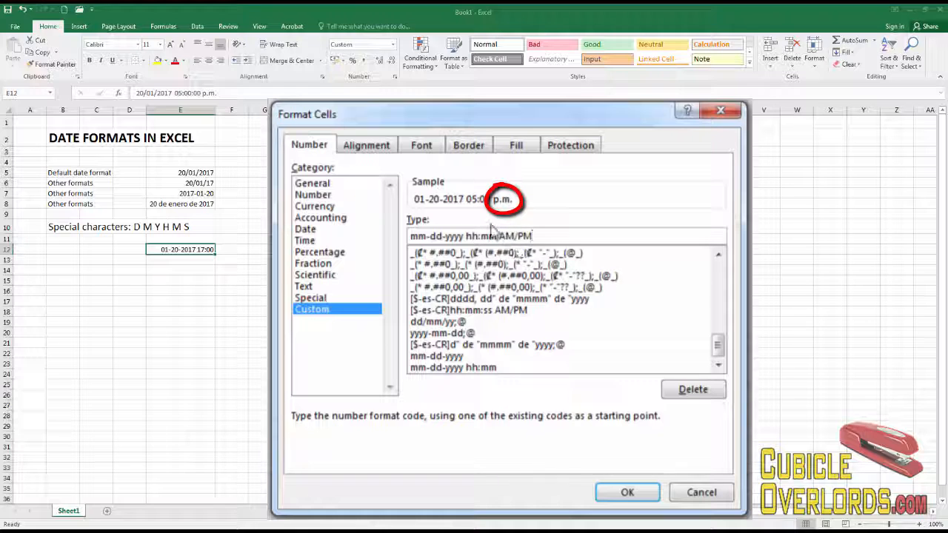
# Remove the AM/PM marker from the format code and apply mm-dd-yyyy hh:mm to cell E12.
pyautogui.moveTo(500, 236); pyautogui.dragTo(520, 235)
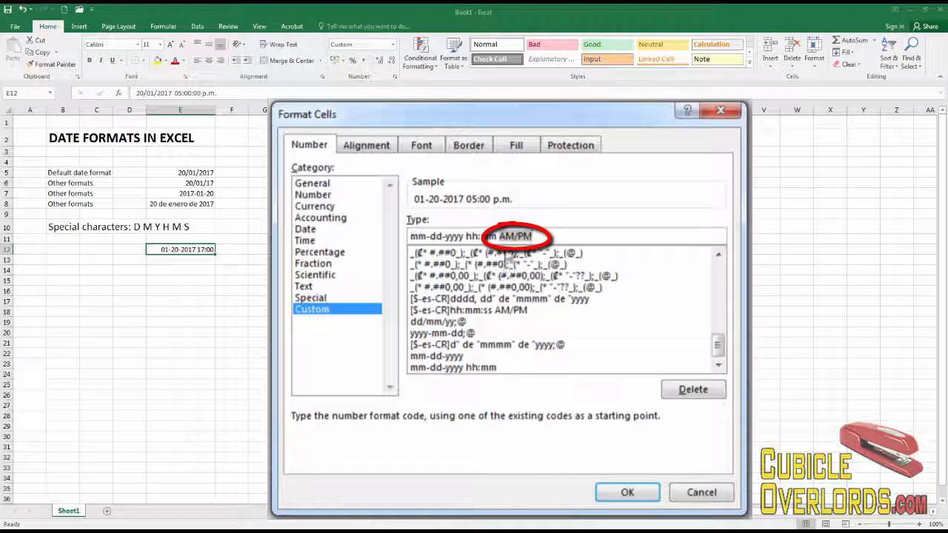
pyautogui.moveTo(499, 236); pyautogui.dragTo(548, 238)
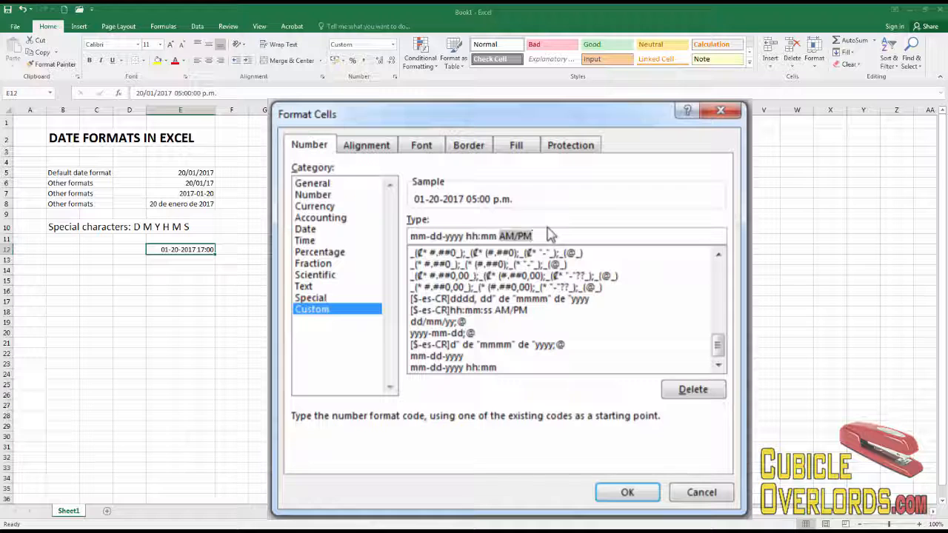
pyautogui.press('BackSpace')
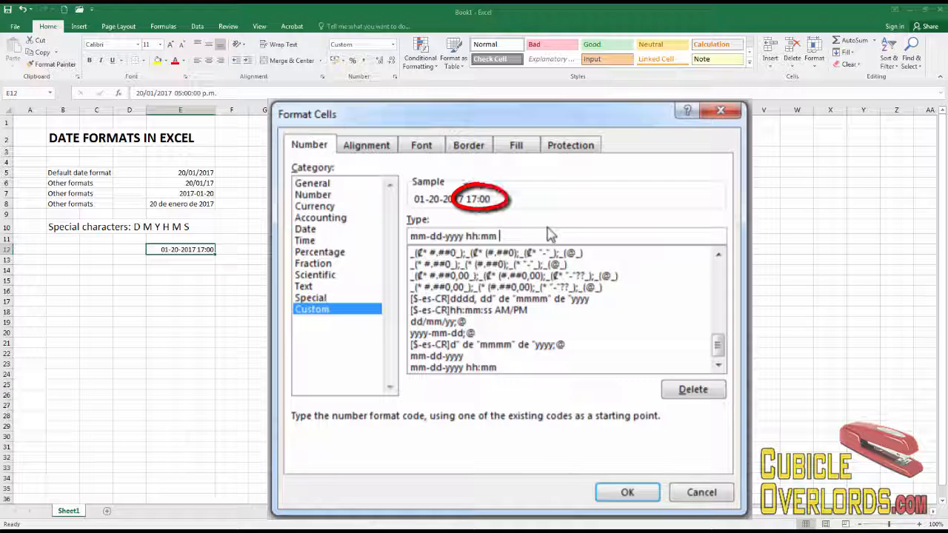
pyautogui.click(632, 493)
pyautogui.click(289, 323)
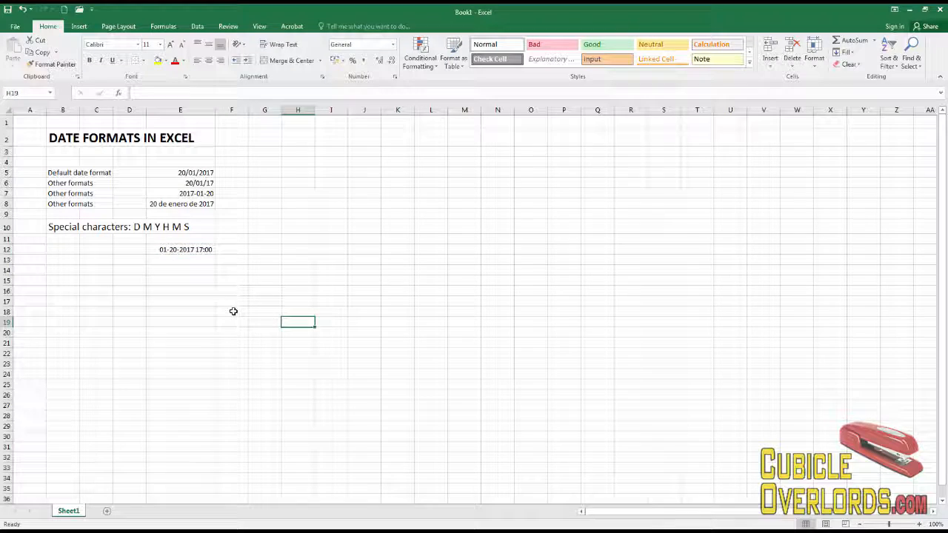
pyautogui.click(159, 260)
pyautogui.click(64, 257)
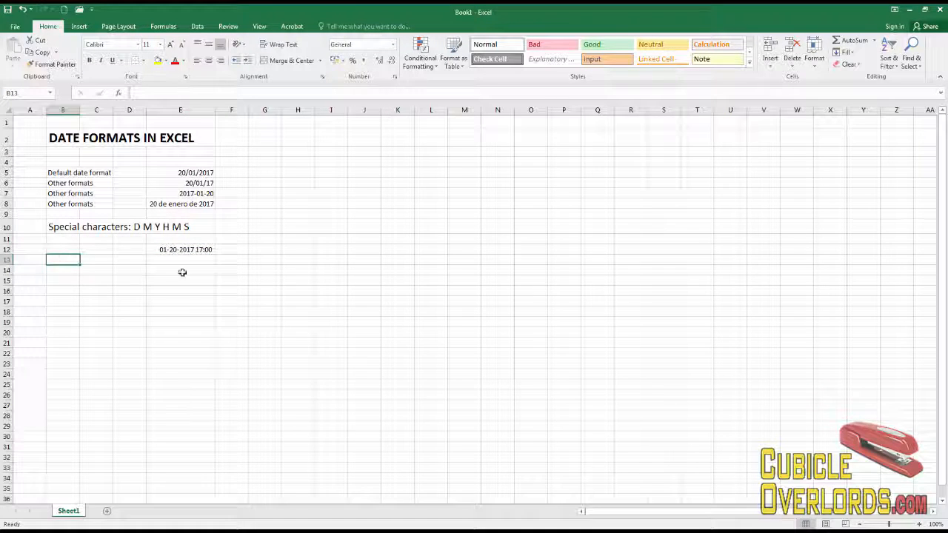
pyautogui.click(65, 250)
pyautogui.click(189, 260)
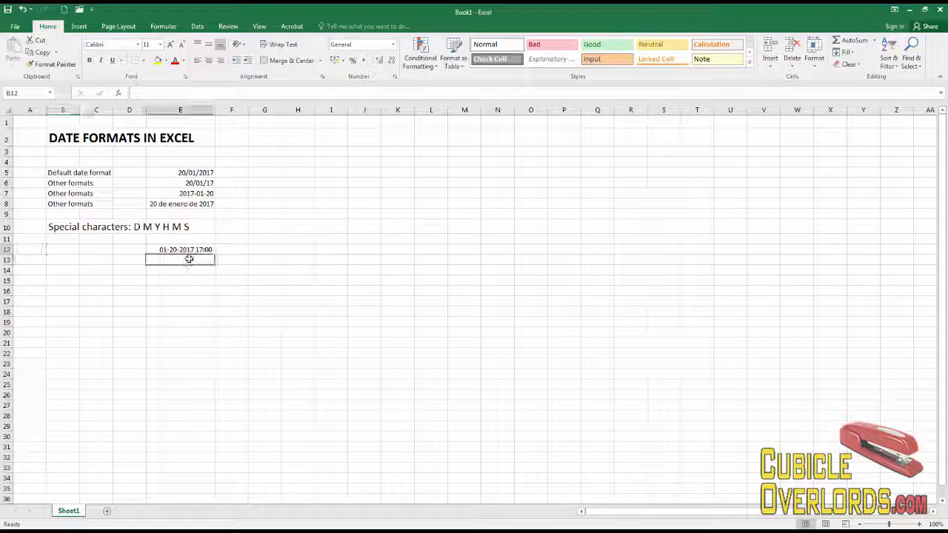
# Remove the hours and minutes from cell E12's custom format and lengthen the day code for an abbreviated weekday, making it mm-ddd-yyyy.
pyautogui.click(186, 250)
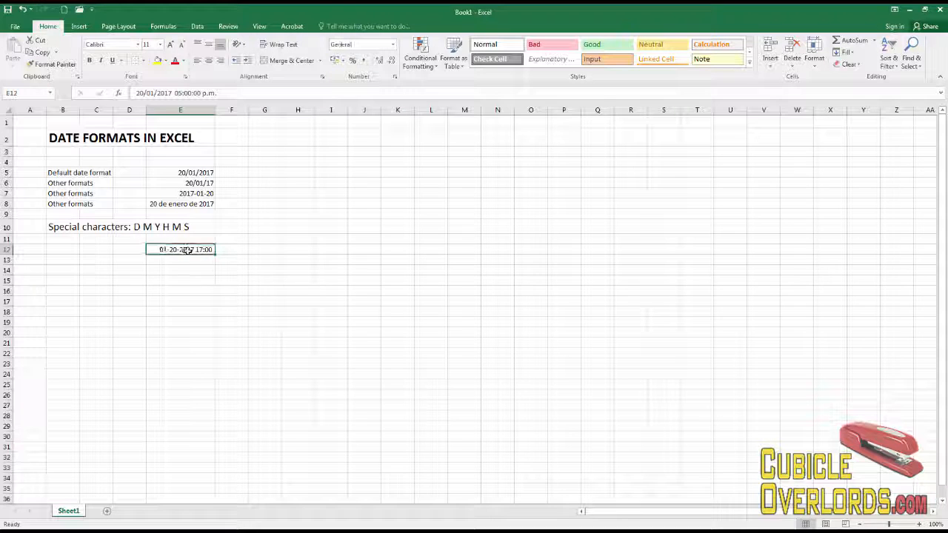
pyautogui.click(397, 77)
pyautogui.moveTo(465, 236); pyautogui.dragTo(539, 235)
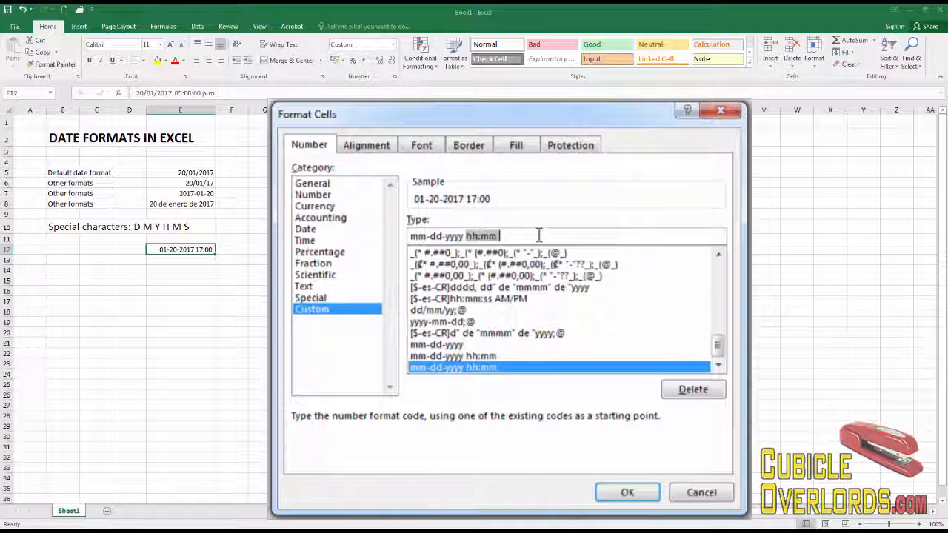
pyautogui.press('BackSpace')
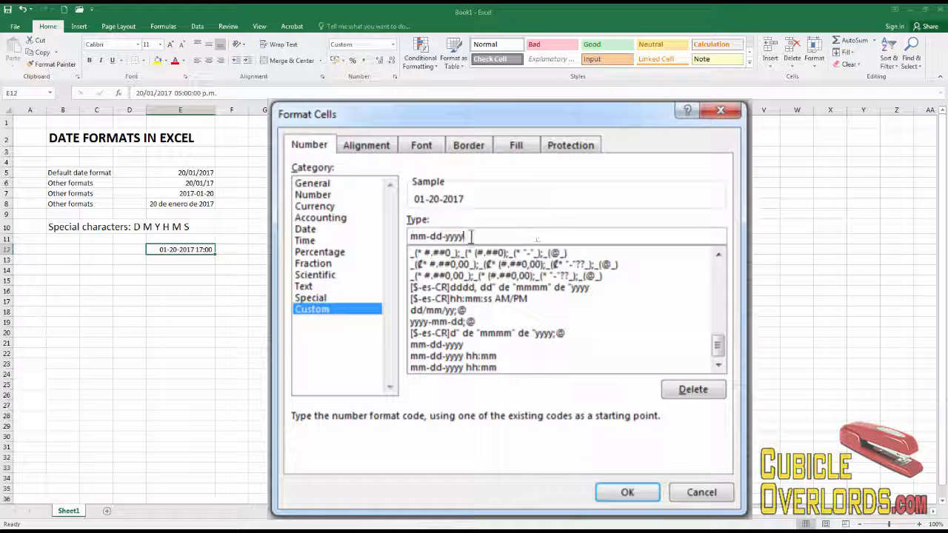
pyautogui.click(437, 235)
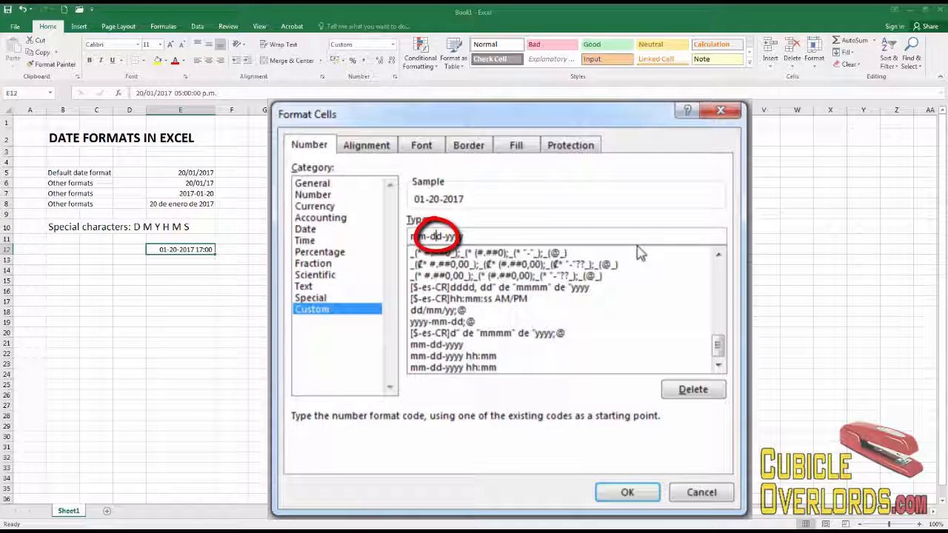
pyautogui.write('d')
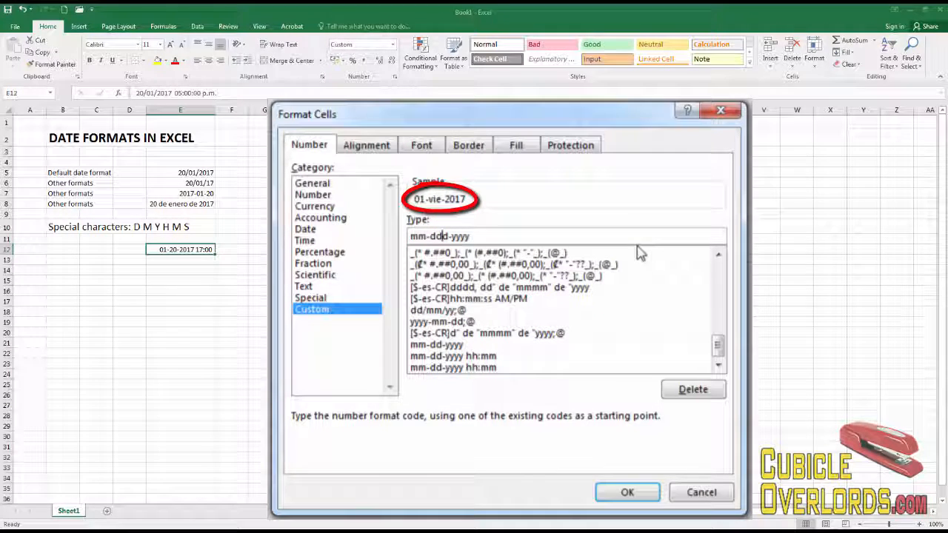
# Lengthen the month and day codes to show full names and apply the custom format mmmm-dddd-yyyy to cell E12.
pyautogui.click(416, 236)
pyautogui.write('m')
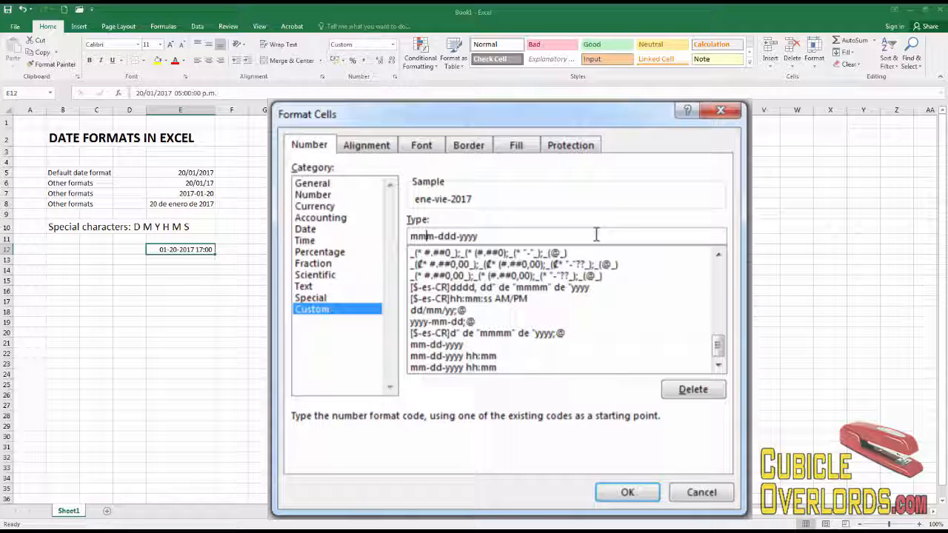
pyautogui.write('m-')
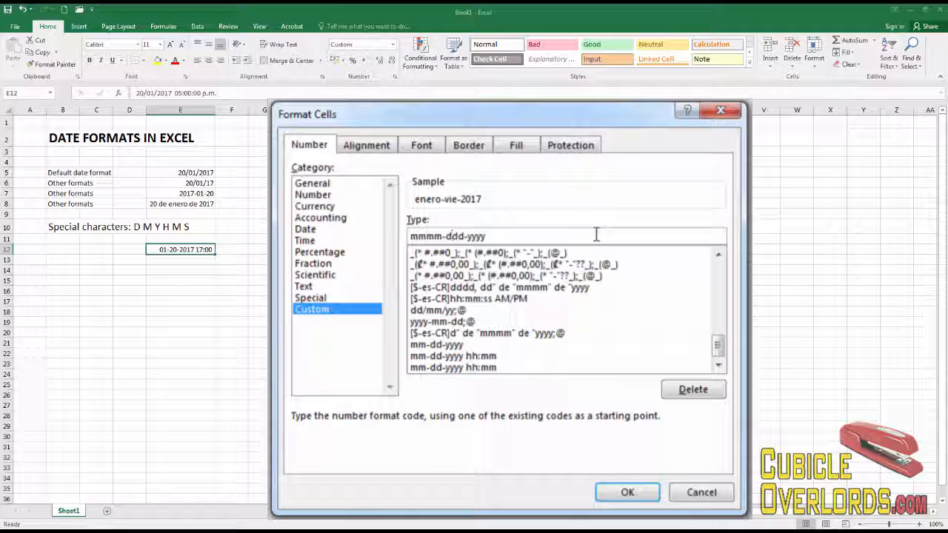
pyautogui.write('d')
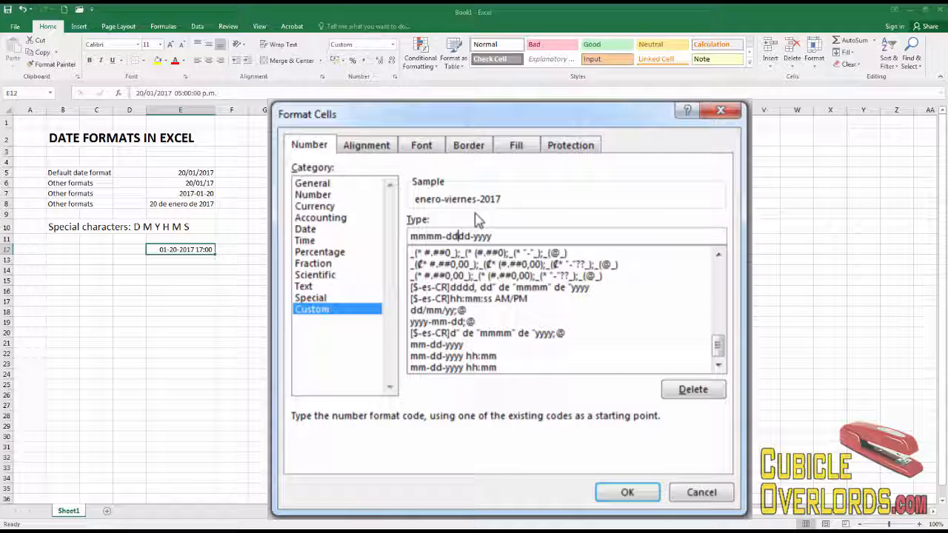
pyautogui.click(627, 493)
pyautogui.click(326, 310)
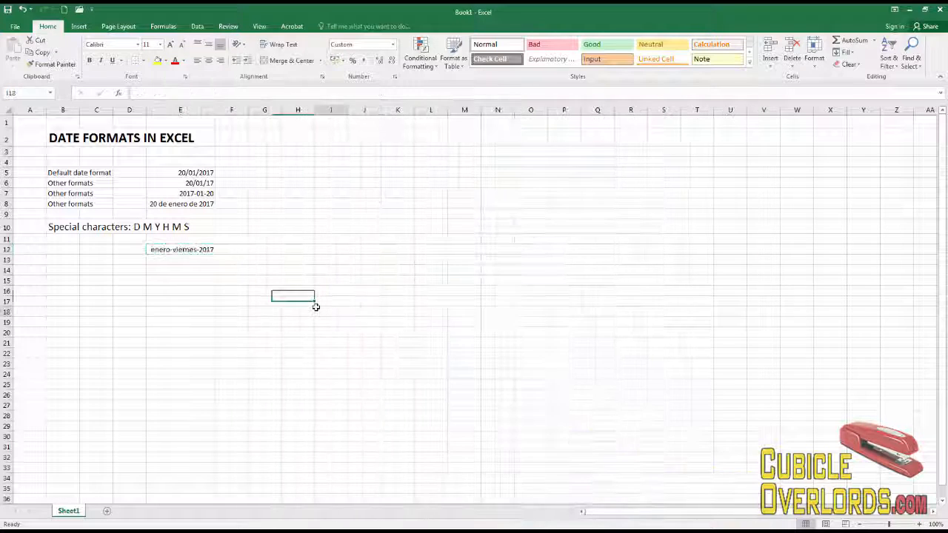
pyautogui.click(189, 250)
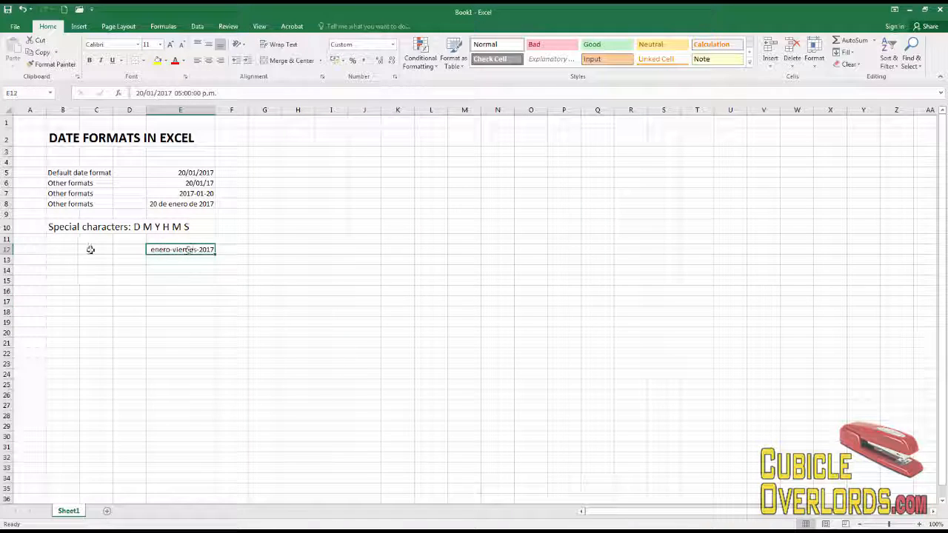
pyautogui.click(64, 248)
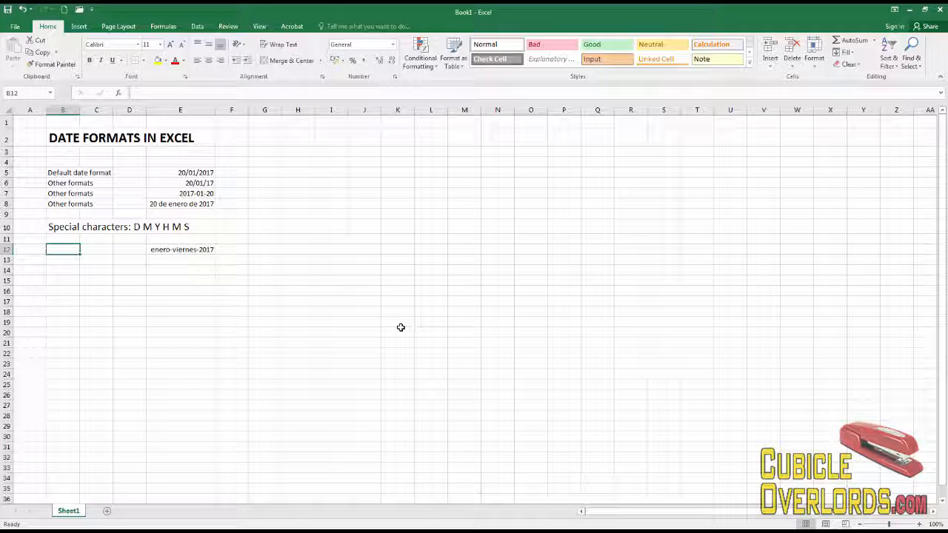